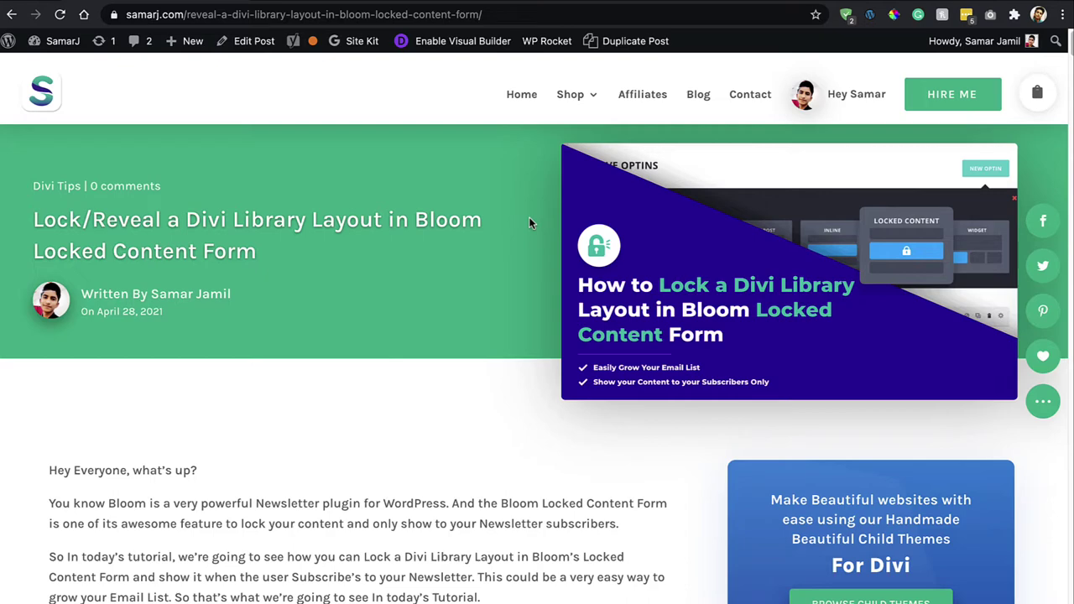
Select the do_shortcode($content) line in the article's code block, then switch to the local wp-admin Dashboard.
{"action": "scroll", "coordinate": [528, 220], "scroll_direction": "down", "scroll_amount": 10}
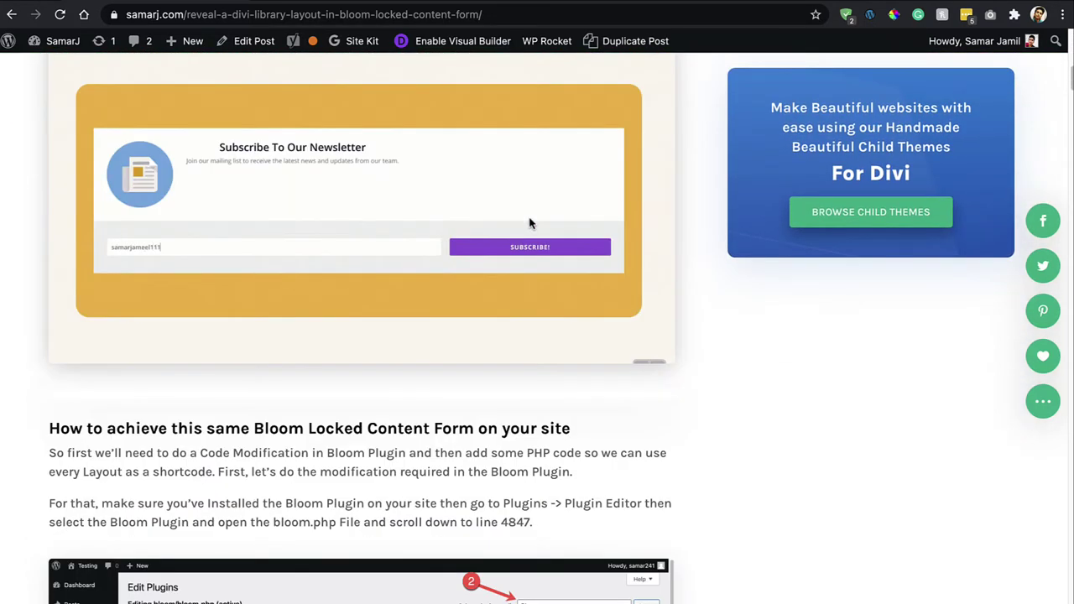
{"action": "scroll", "coordinate": [529, 222], "scroll_direction": "down", "scroll_amount": 6}
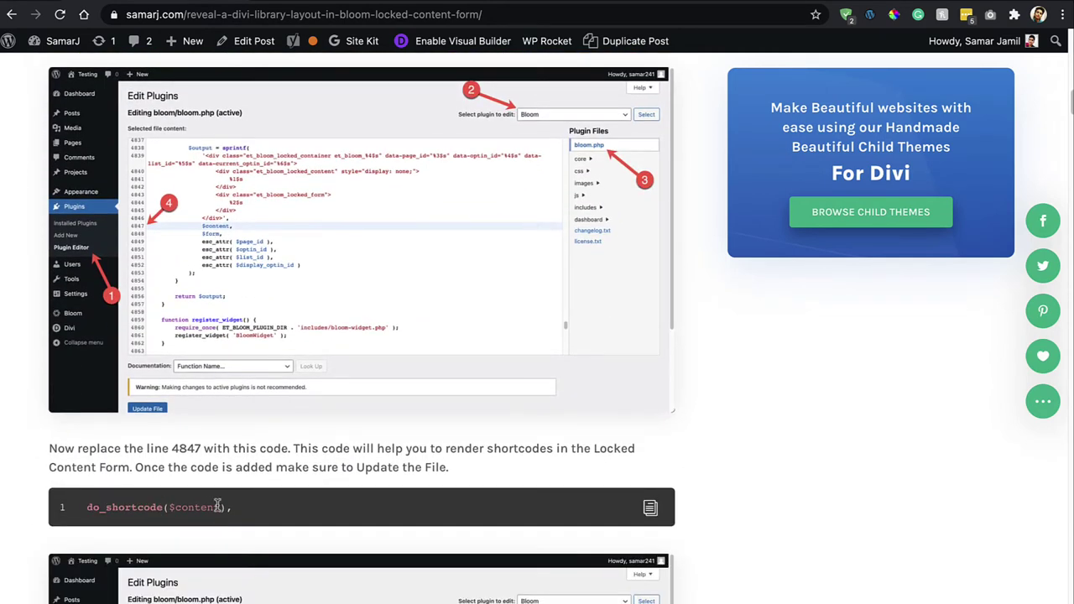
{"action": "triple_click", "coordinate": [217, 505]}
{"action": "left_click", "coordinate": [323, 1]}
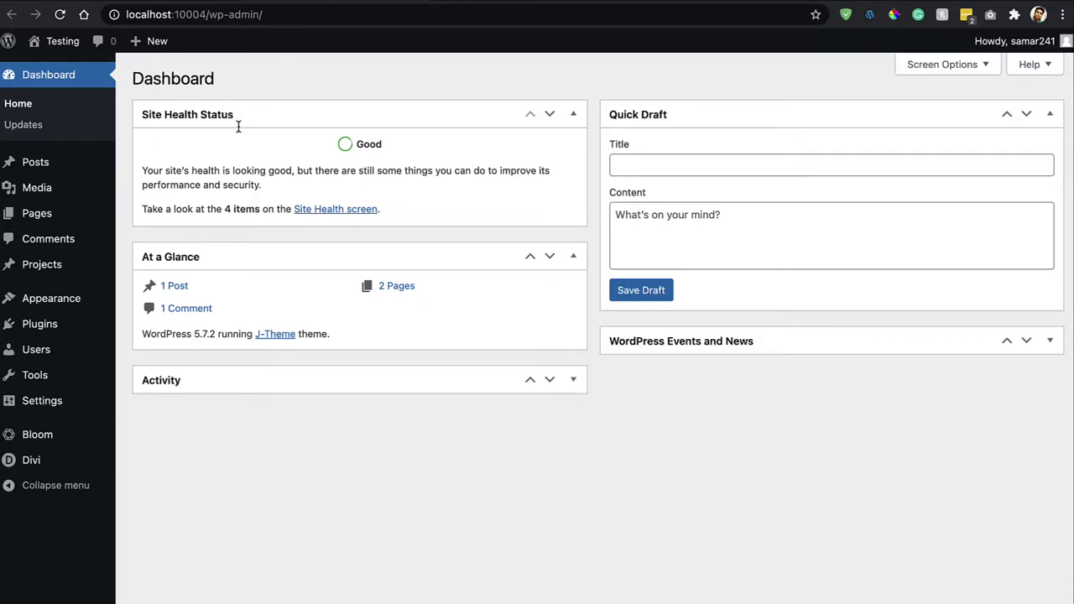
Open Bloom's bloom.php in the Plugin Editor and scroll to line 4847.
{"action": "mouse_move", "coordinate": [105, 323]}
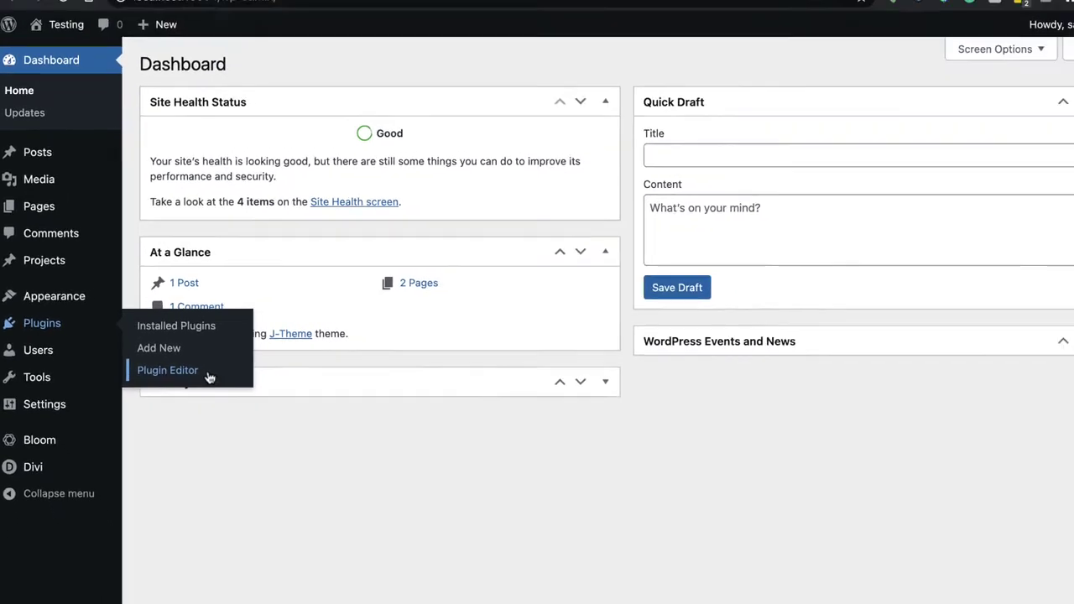
{"action": "left_click", "coordinate": [198, 374]}
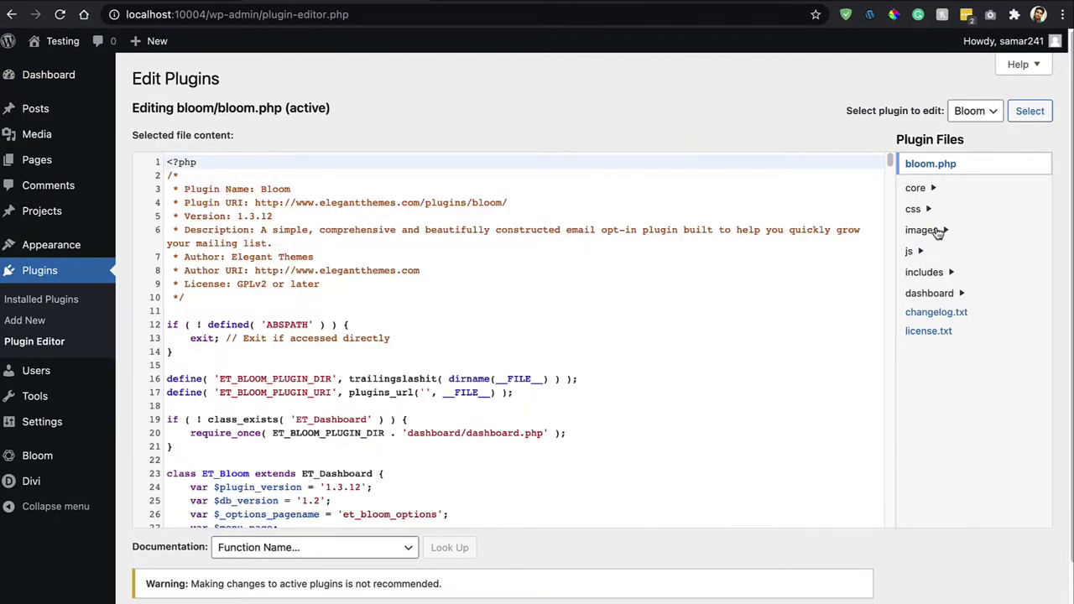
{"action": "scroll", "coordinate": [635, 120], "scroll_direction": "down", "scroll_amount": 2}
{"action": "scroll", "coordinate": [609, 302], "scroll_direction": "up", "scroll_amount": 2}
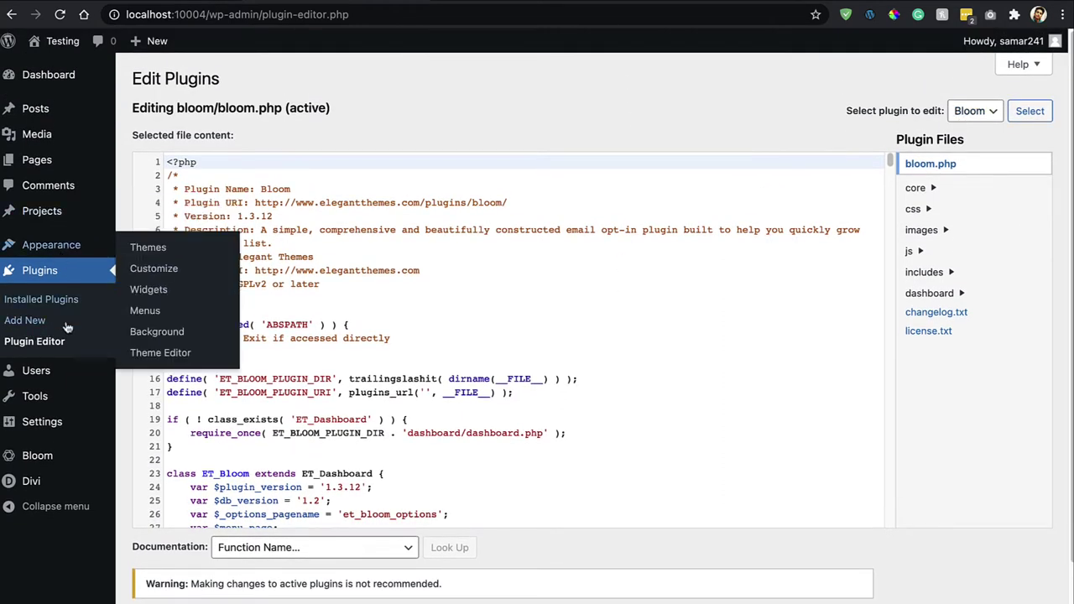
{"action": "left_click", "coordinate": [956, 112]}
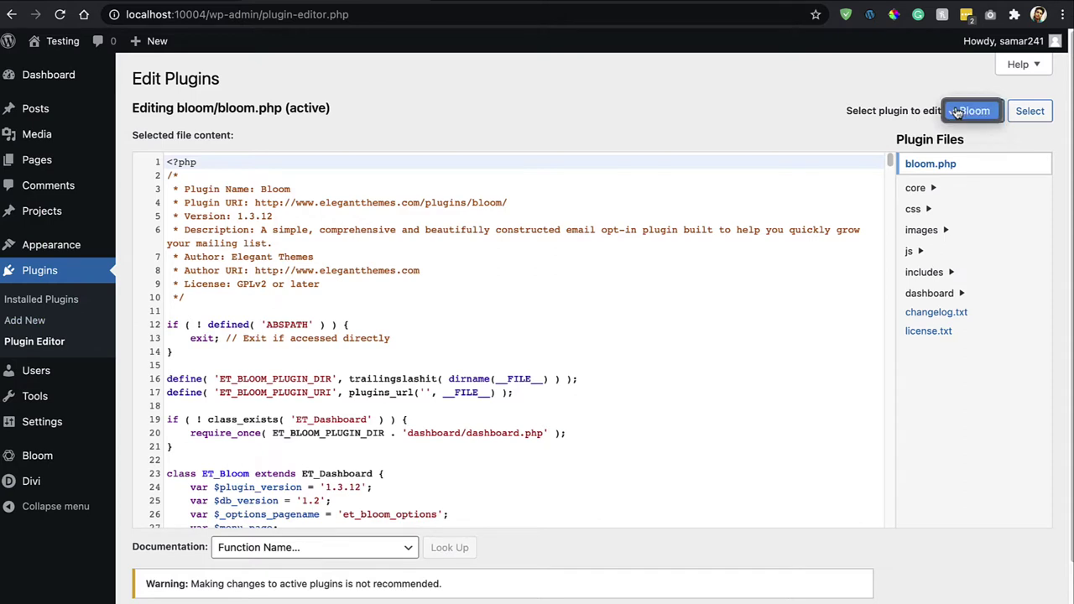
{"action": "left_click", "coordinate": [965, 112]}
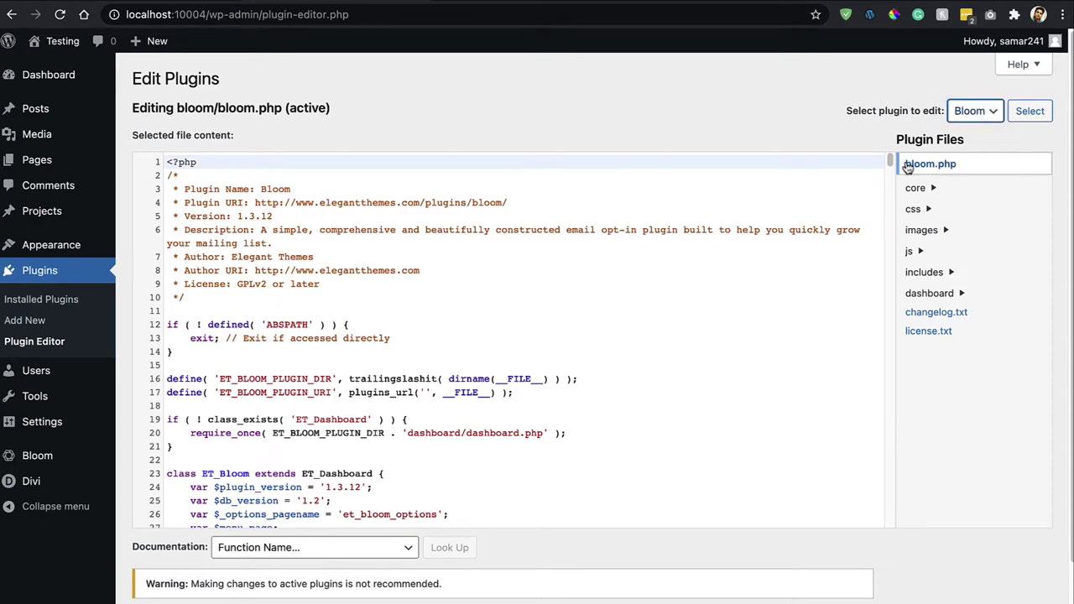
{"action": "left_click_drag", "start_coordinate": [896, 167], "coordinate": [905, 506]}
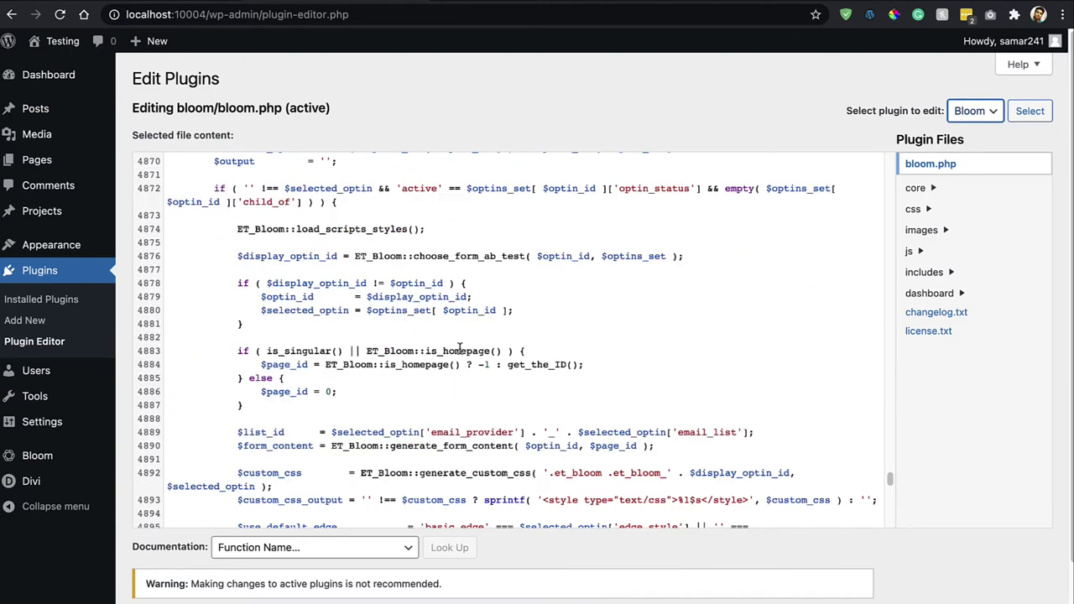
{"action": "scroll", "coordinate": [453, 348], "scroll_direction": "up", "scroll_amount": 5}
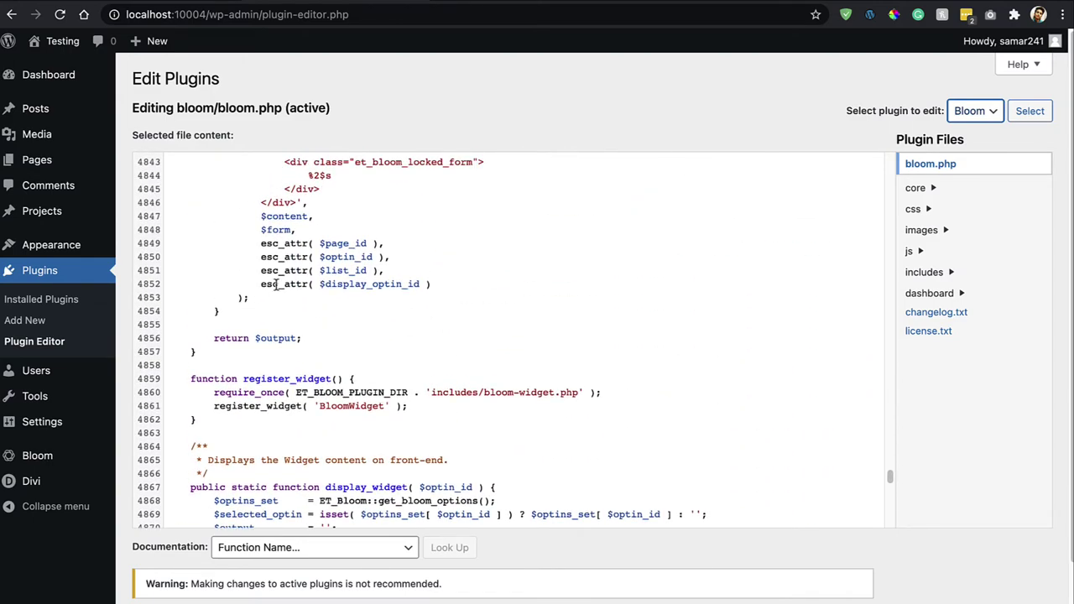
{"action": "scroll", "coordinate": [277, 285], "scroll_direction": "up", "scroll_amount": 1}
Replace $content, on line 4847 with the copied do_shortcode($content) line and update the file.
{"action": "left_click_drag", "start_coordinate": [312, 251], "coordinate": [266, 245]}
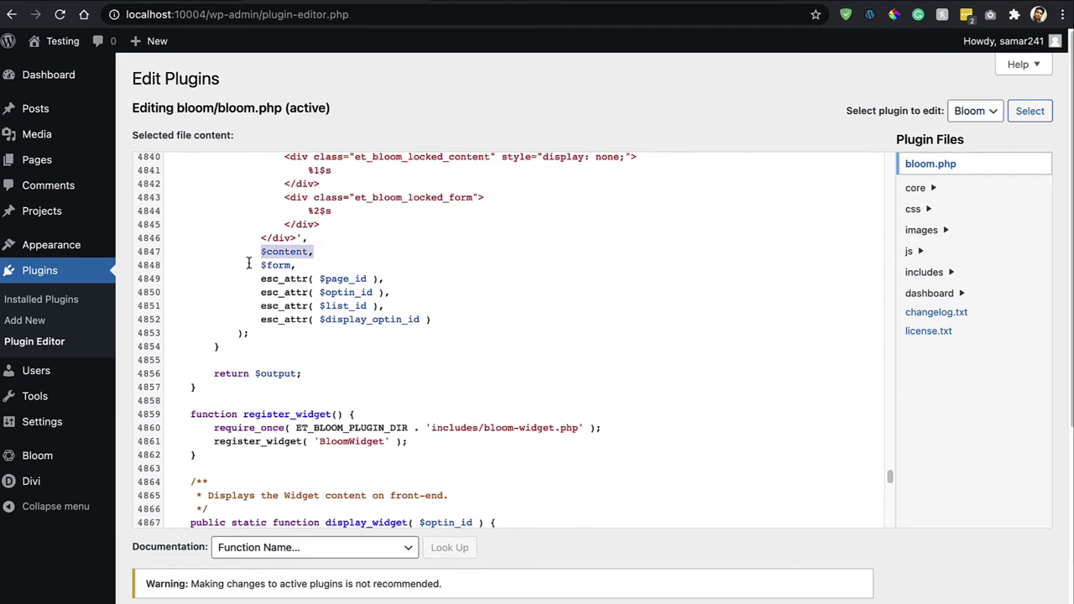
{"action": "left_click", "coordinate": [180, 5]}
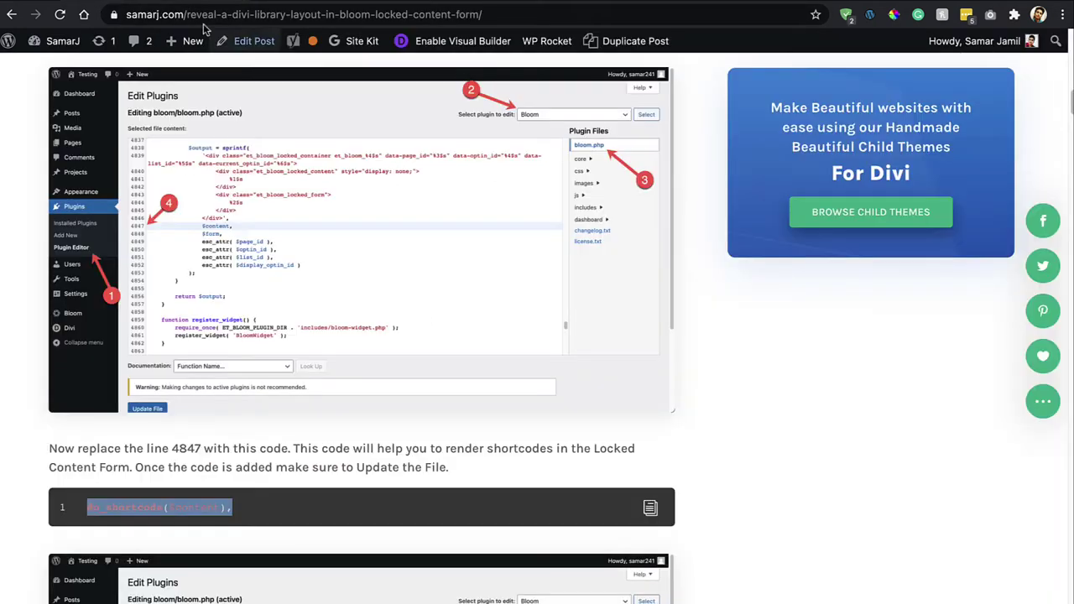
{"action": "triple_click", "coordinate": [180, 508]}
{"action": "key", "text": "ctrl+c"}
{"action": "left_click", "coordinate": [263, 7]}
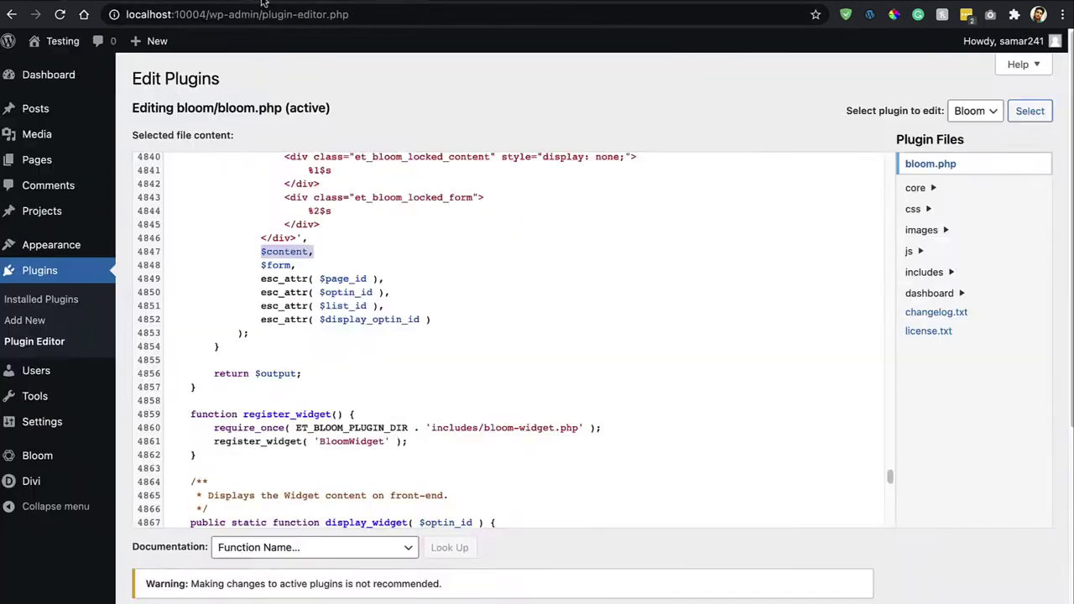
{"action": "key", "text": "ctrl+v"}
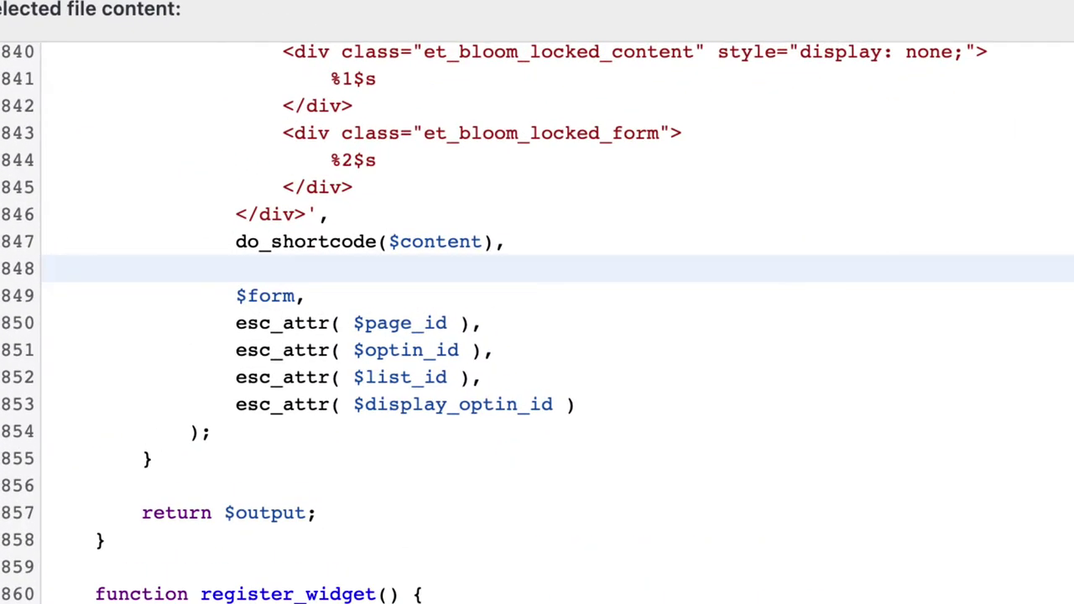
{"action": "key", "text": "BackSpace"}
{"action": "scroll", "coordinate": [348, 187], "scroll_direction": "down", "scroll_amount": 1}
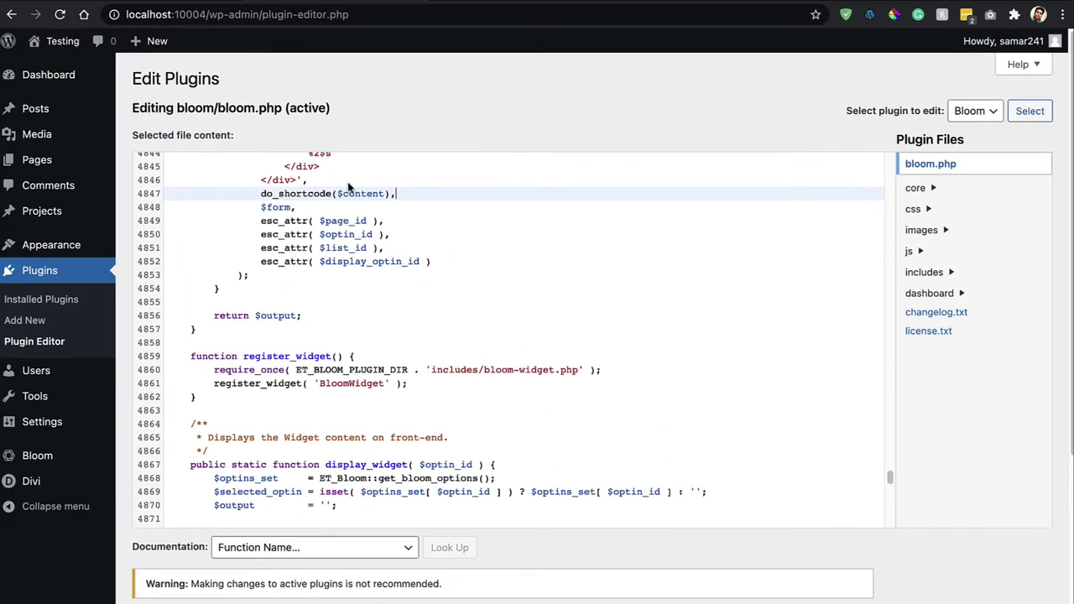
{"action": "scroll", "coordinate": [348, 186], "scroll_direction": "down", "scroll_amount": 1}
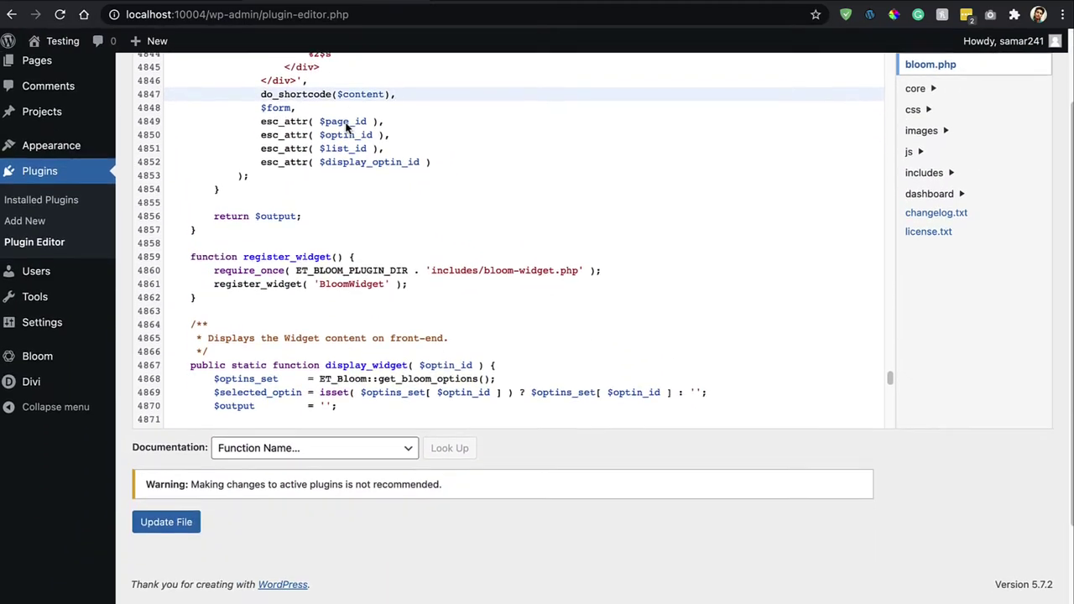
{"action": "left_click", "coordinate": [166, 517]}
{"action": "scroll", "coordinate": [553, 193], "scroll_direction": "up", "scroll_amount": 3}
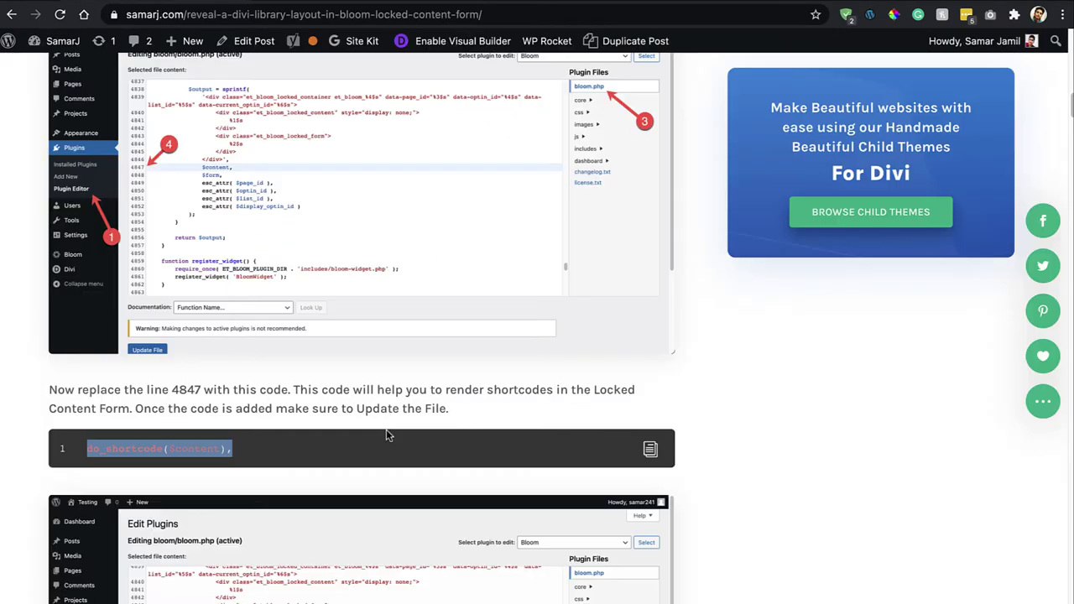
Scroll past the functions.php snippet and follow the Download Divi Child Theme button to the J-Theme page.
{"action": "scroll", "coordinate": [386, 432], "scroll_direction": "down", "scroll_amount": 3}
{"action": "scroll", "coordinate": [387, 434], "scroll_direction": "down", "scroll_amount": 6}
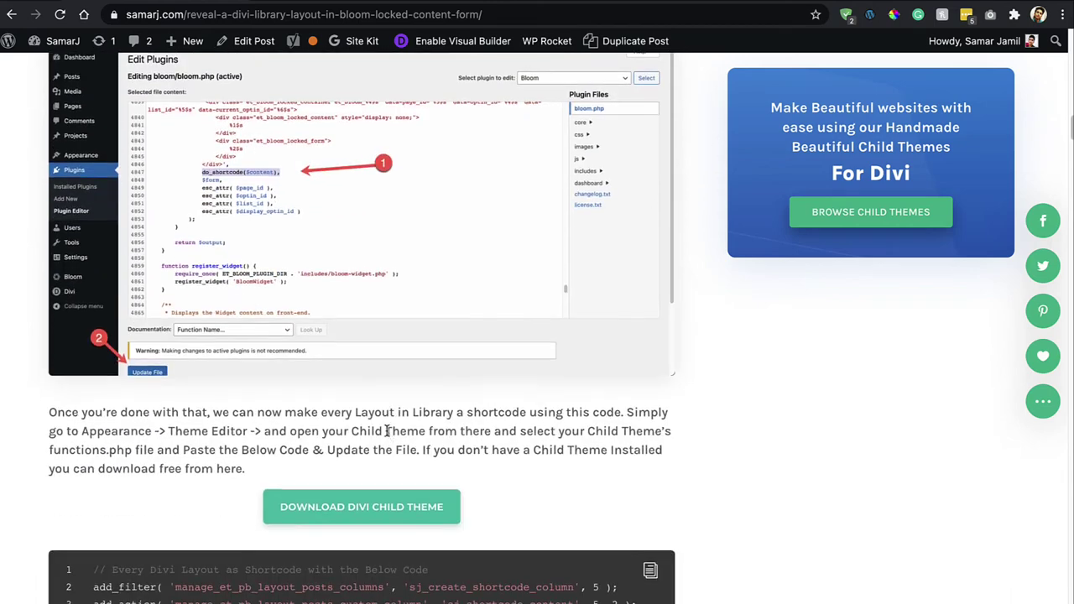
{"action": "scroll", "coordinate": [386, 428], "scroll_direction": "down", "scroll_amount": 1}
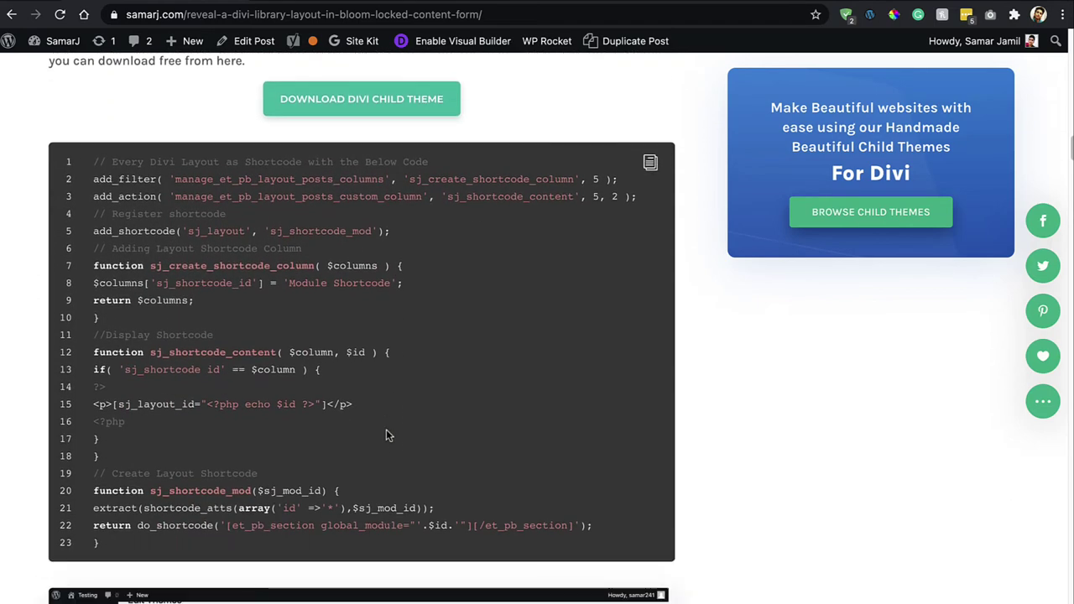
{"action": "left_click_drag", "start_coordinate": [108, 543], "coordinate": [121, 302]}
{"action": "scroll", "coordinate": [121, 306], "scroll_direction": "up", "scroll_amount": 2}
{"action": "left_click", "coordinate": [165, 207]}
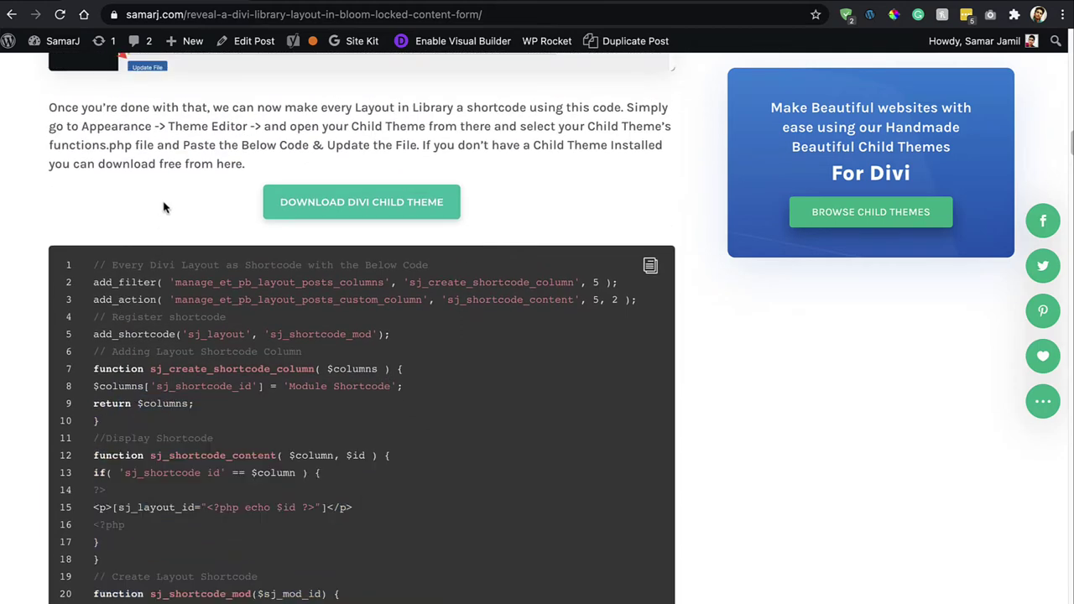
{"action": "left_click", "coordinate": [290, 217]}
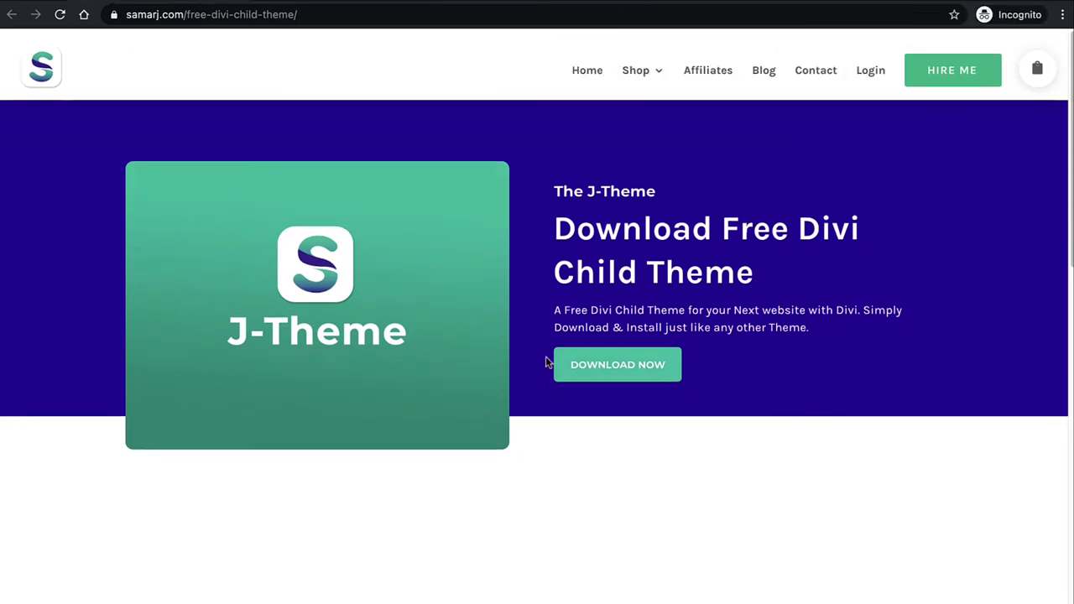
Subscribe with a name and e-mail address, then download the J-Theme zip file.
{"action": "left_click", "coordinate": [586, 367]}
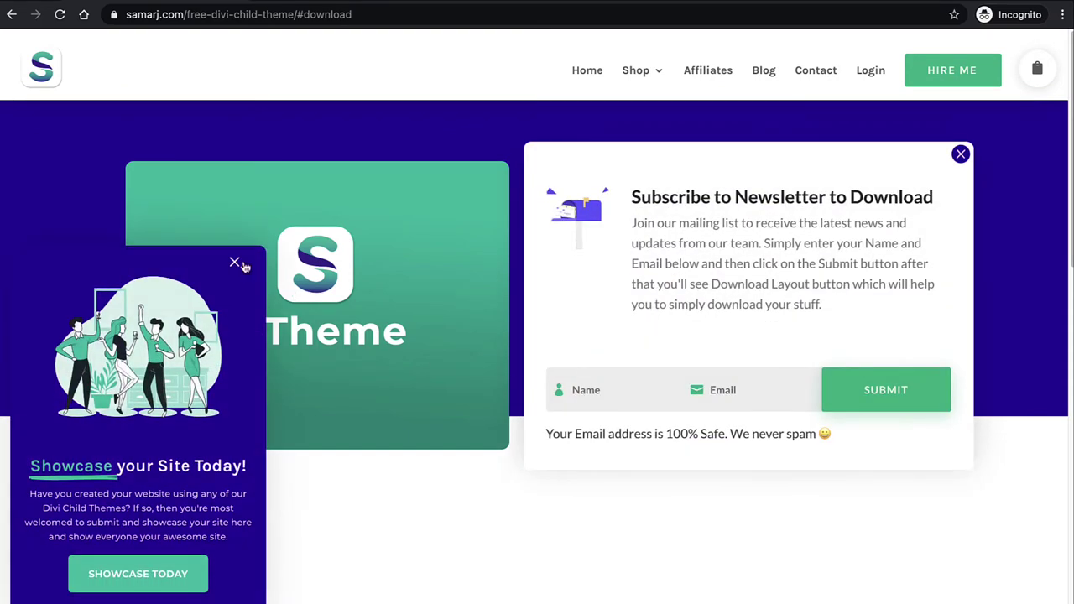
{"action": "left_click", "coordinate": [236, 263]}
{"action": "left_click", "coordinate": [601, 389]}
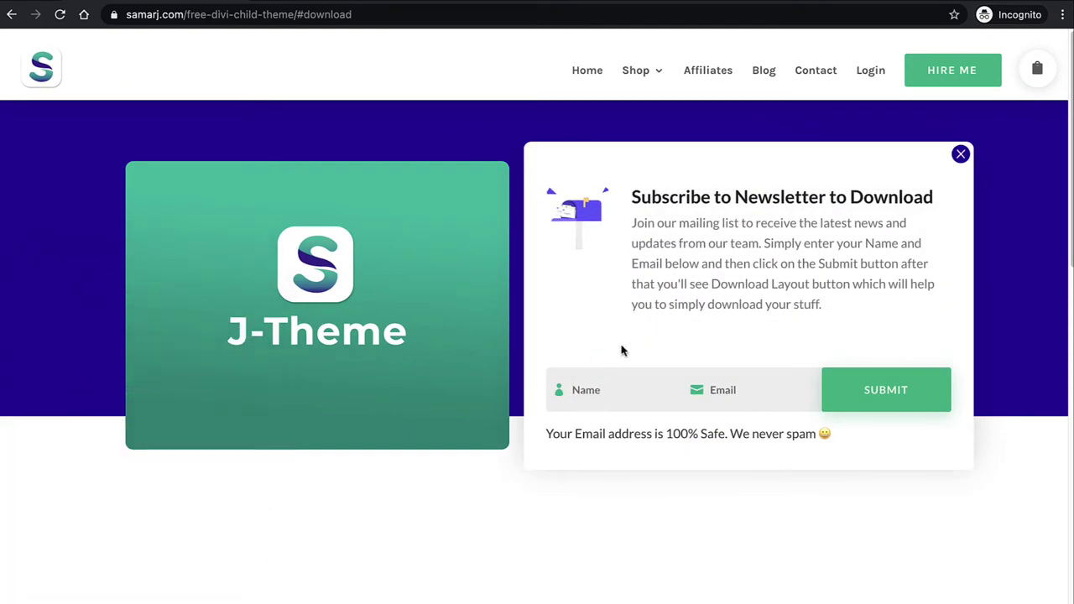
{"action": "type", "text": "Samar"}
{"action": "key", "text": "Tab"}
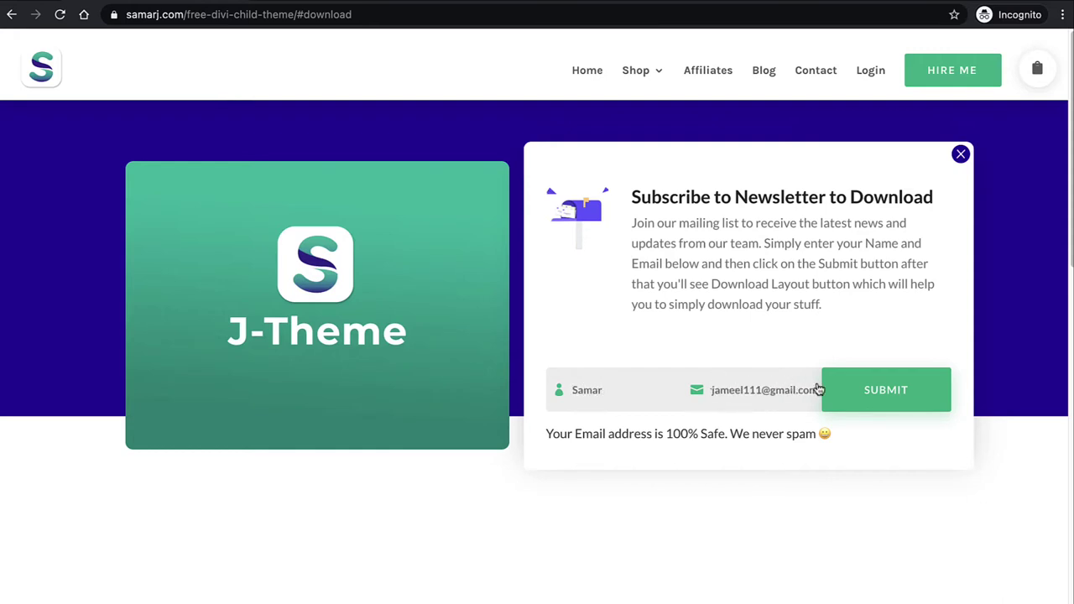
{"action": "left_click", "coordinate": [878, 394]}
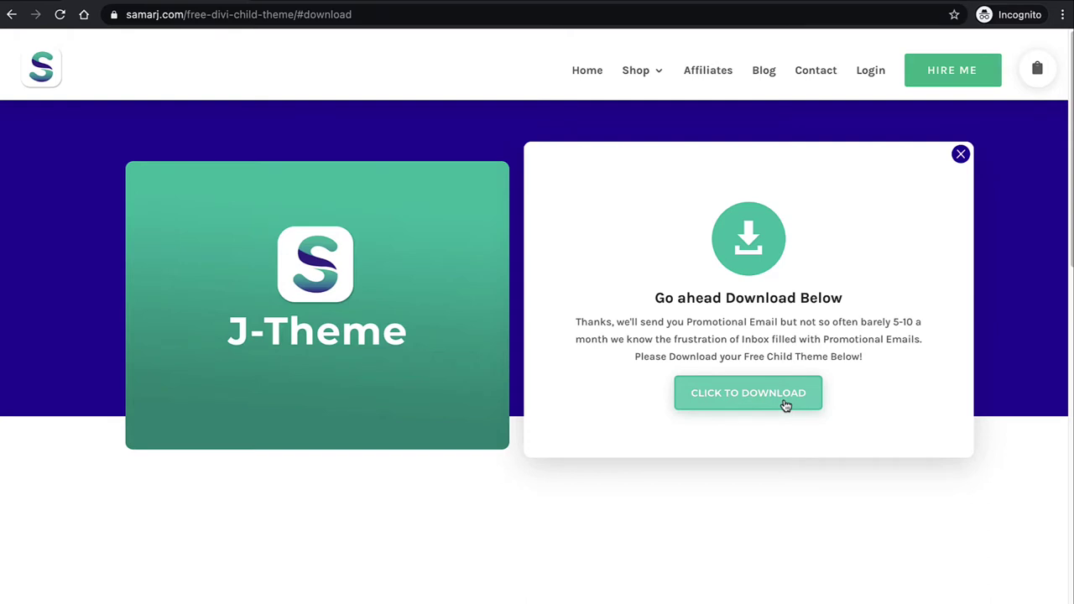
{"action": "left_click", "coordinate": [726, 395]}
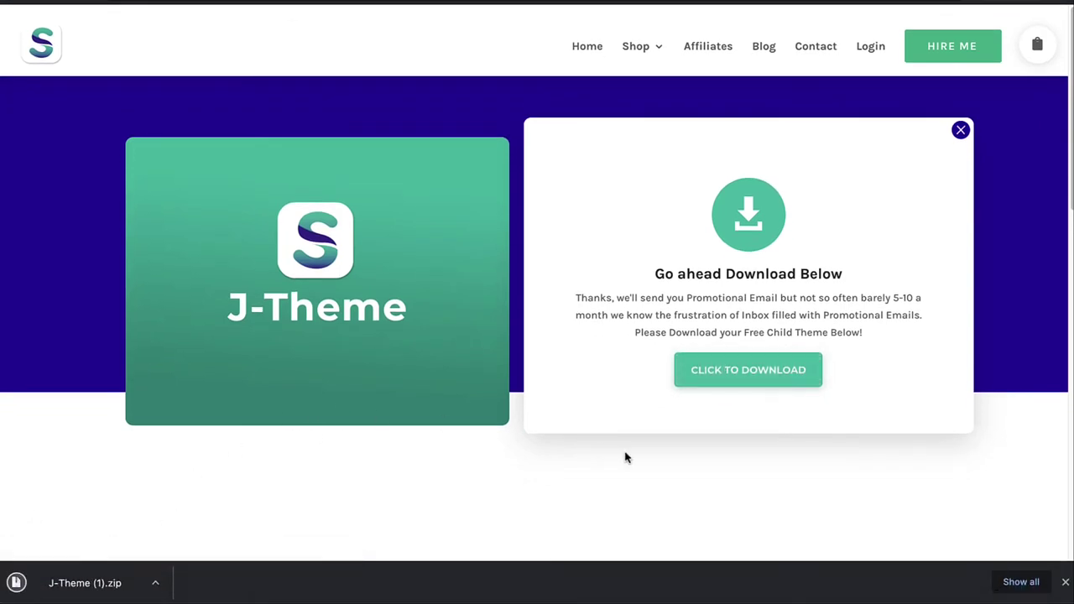
{"action": "left_click", "coordinate": [1065, 581]}
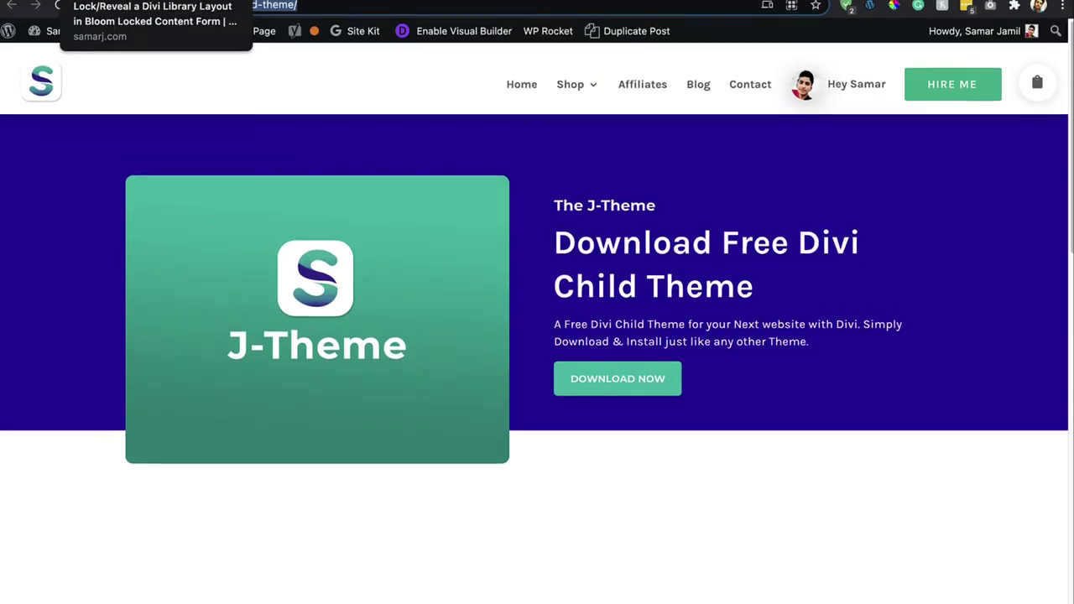
Copy the whole Divi-layout shortcode code snippet from the tutorial article.
{"action": "left_click", "coordinate": [84, 2]}
{"action": "scroll", "coordinate": [224, 428], "scroll_direction": "down", "scroll_amount": 3}
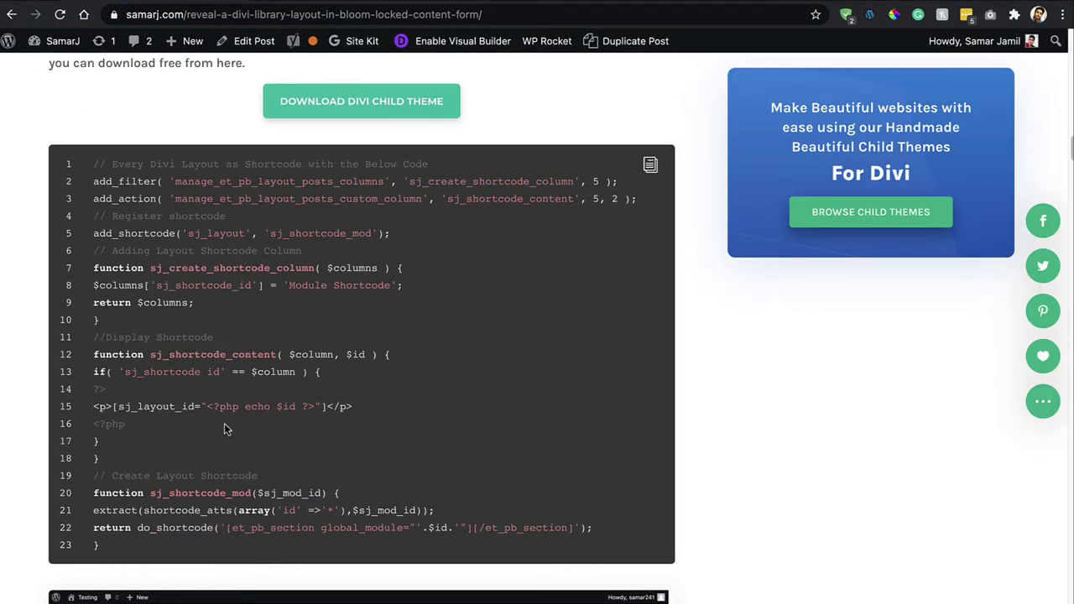
{"action": "left_click_drag", "start_coordinate": [102, 545], "coordinate": [95, 216]}
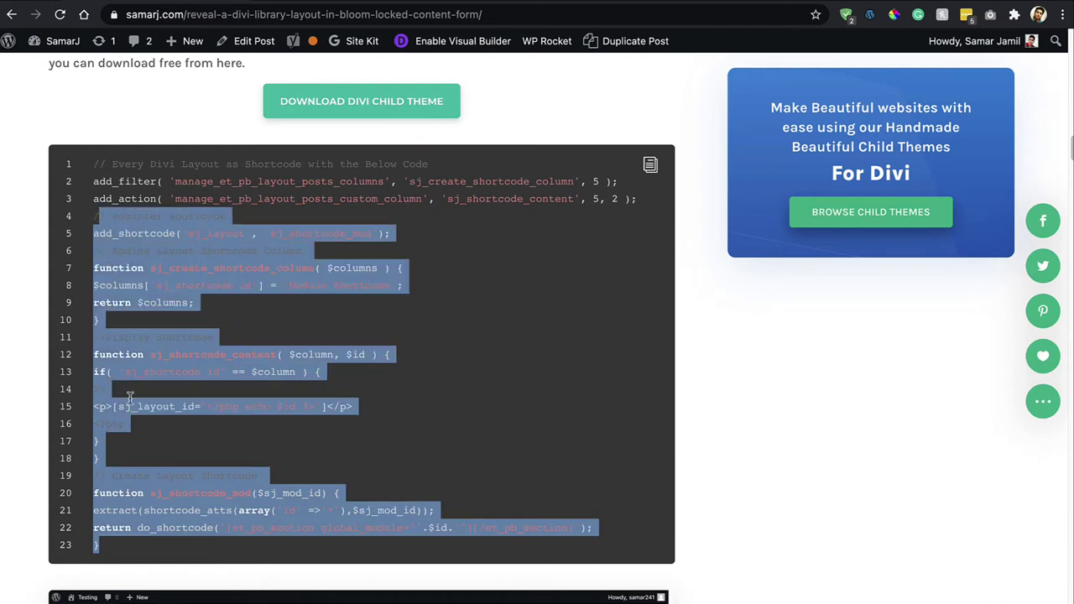
{"action": "left_click", "coordinate": [555, 200]}
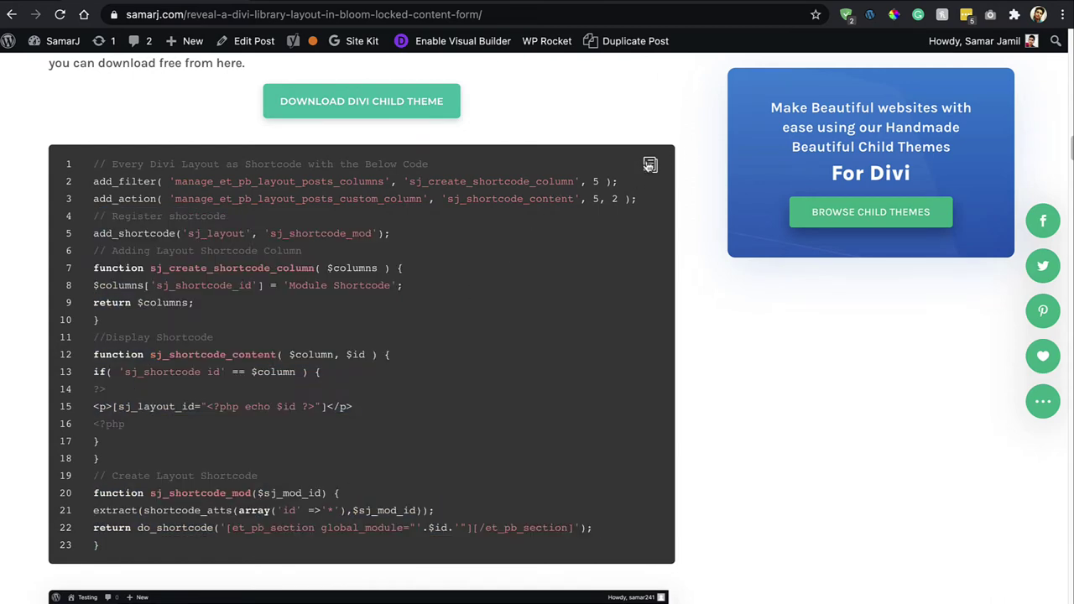
{"action": "left_click", "coordinate": [651, 165]}
Paste the snippet after line 6 of J-Theme's functions.php in the Theme Editor and save.
{"action": "left_click", "coordinate": [496, 1]}
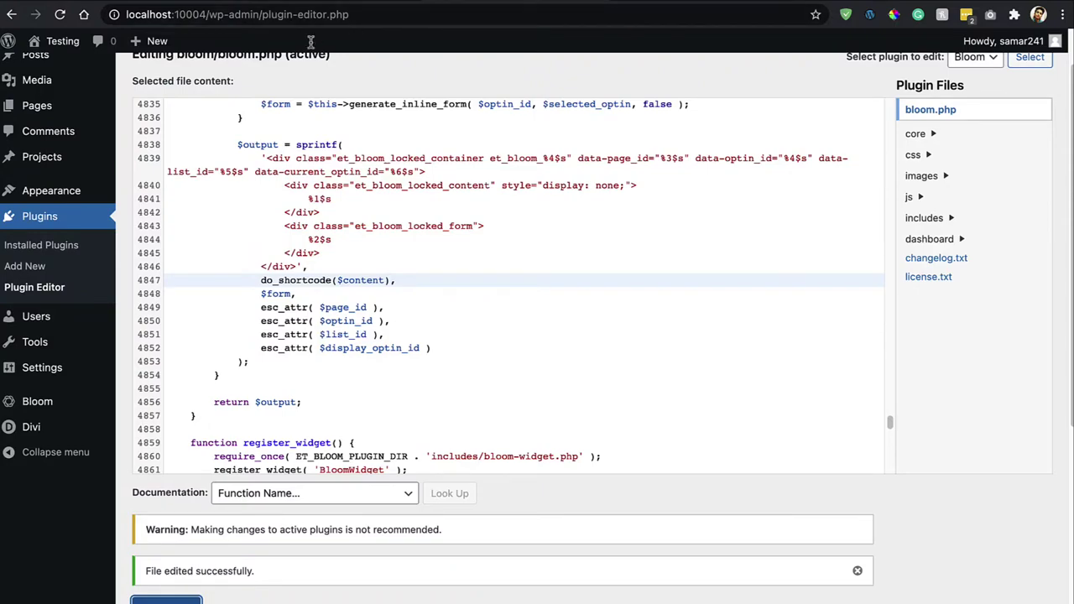
{"action": "scroll", "coordinate": [312, 43], "scroll_direction": "up", "scroll_amount": 1}
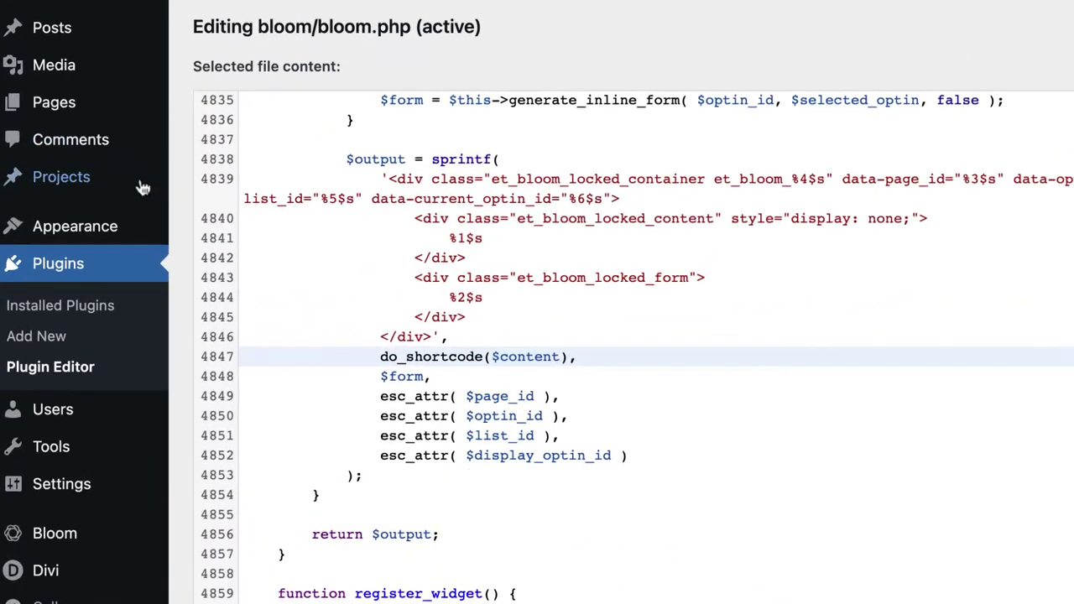
{"action": "mouse_move", "coordinate": [155, 225]}
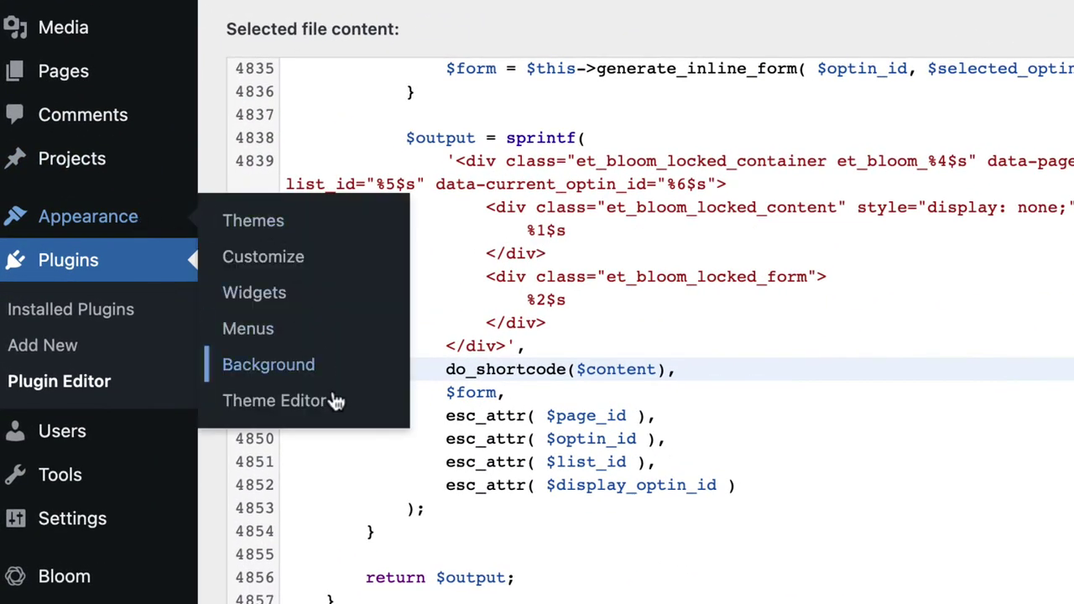
{"action": "left_click", "coordinate": [289, 382]}
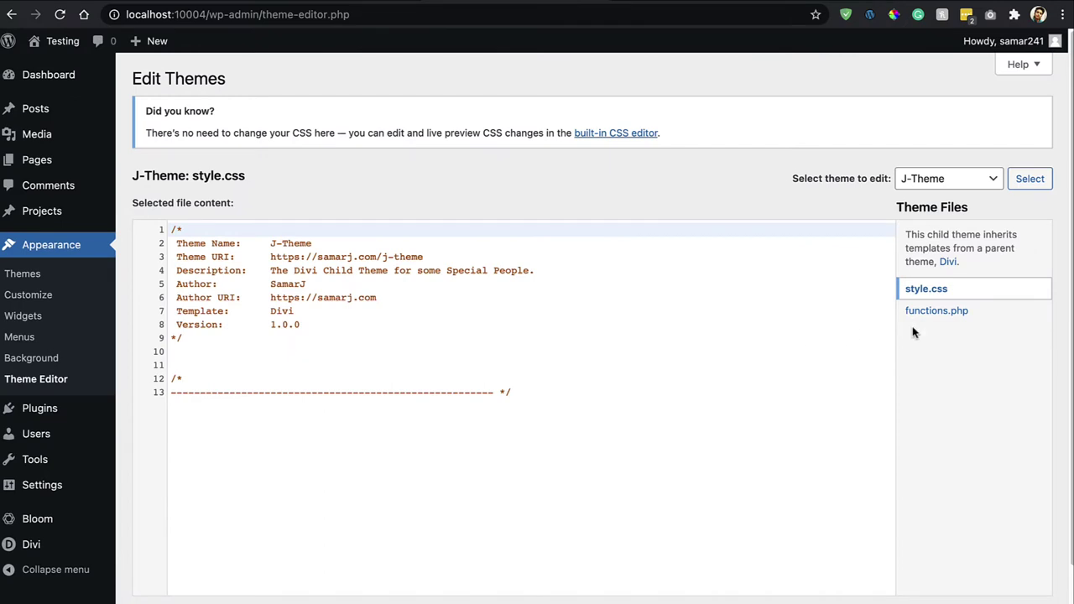
{"action": "left_click", "coordinate": [929, 320]}
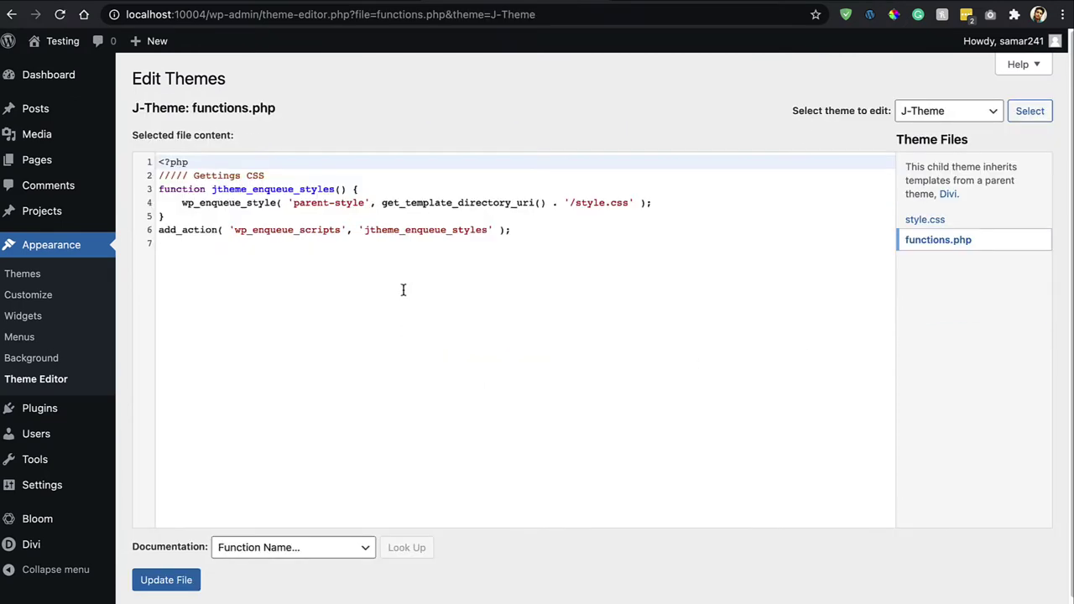
{"action": "left_click", "coordinate": [517, 230]}
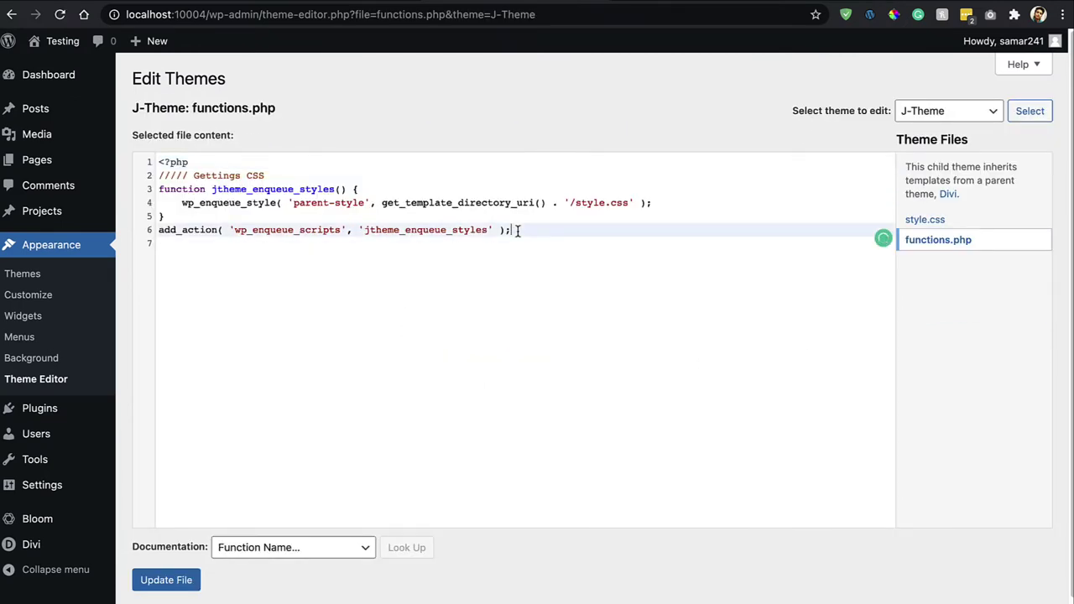
{"action": "key", "text": "Return"}
{"action": "key", "text": "Return"}
{"action": "key", "text": "Return"}
{"action": "key", "text": "Return"}
{"action": "key", "text": "ctrl+v"}
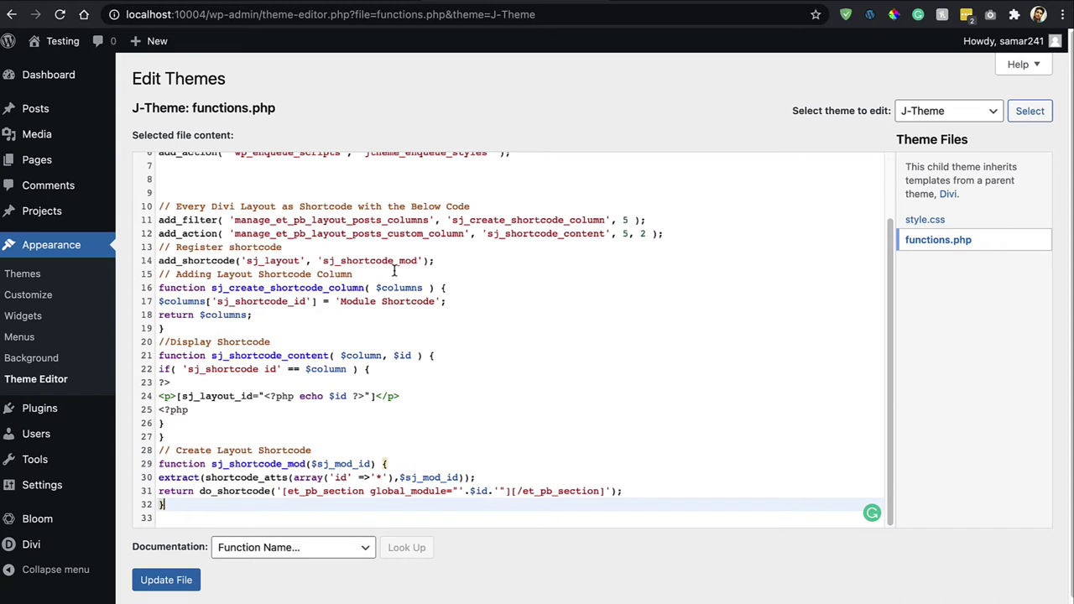
{"action": "left_click", "coordinate": [171, 587]}
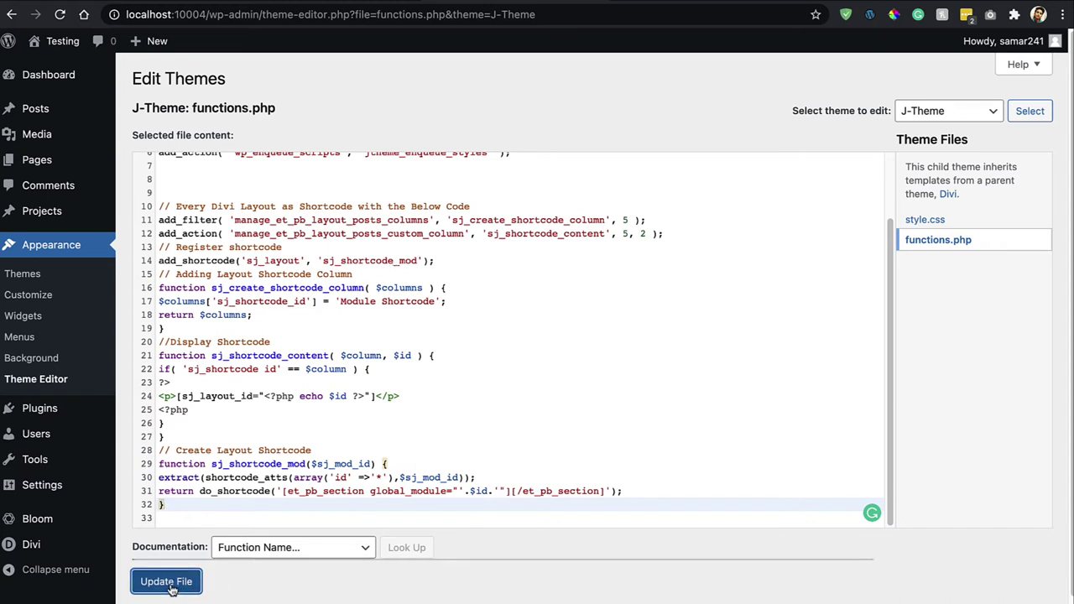
In Divi Library, select and copy [sj_layout_id="44"] from the Module Shortcode column.
{"action": "mouse_move", "coordinate": [92, 504]}
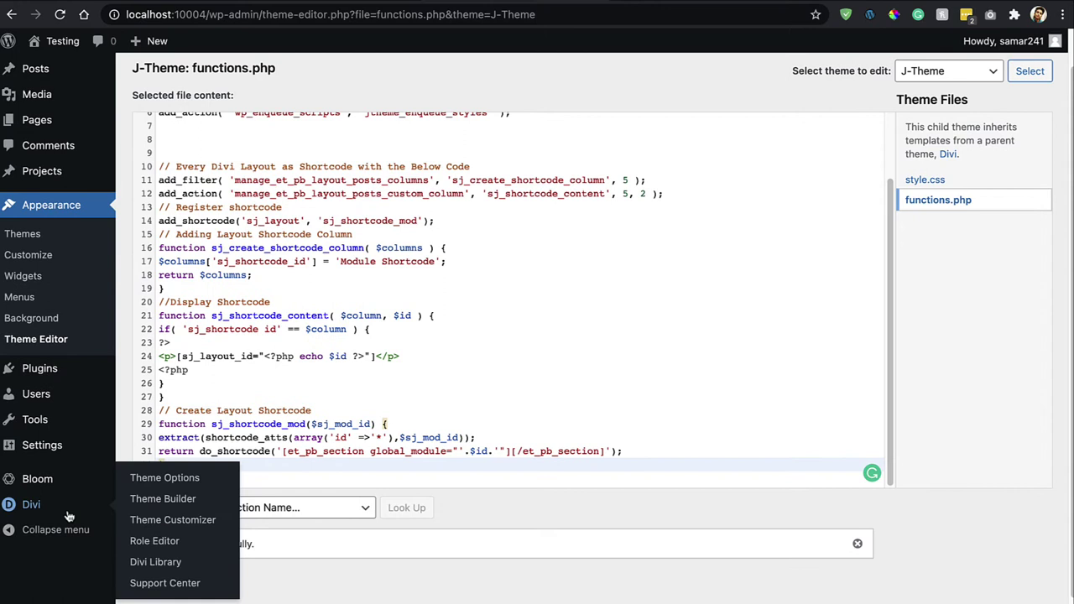
{"action": "left_click", "coordinate": [155, 559]}
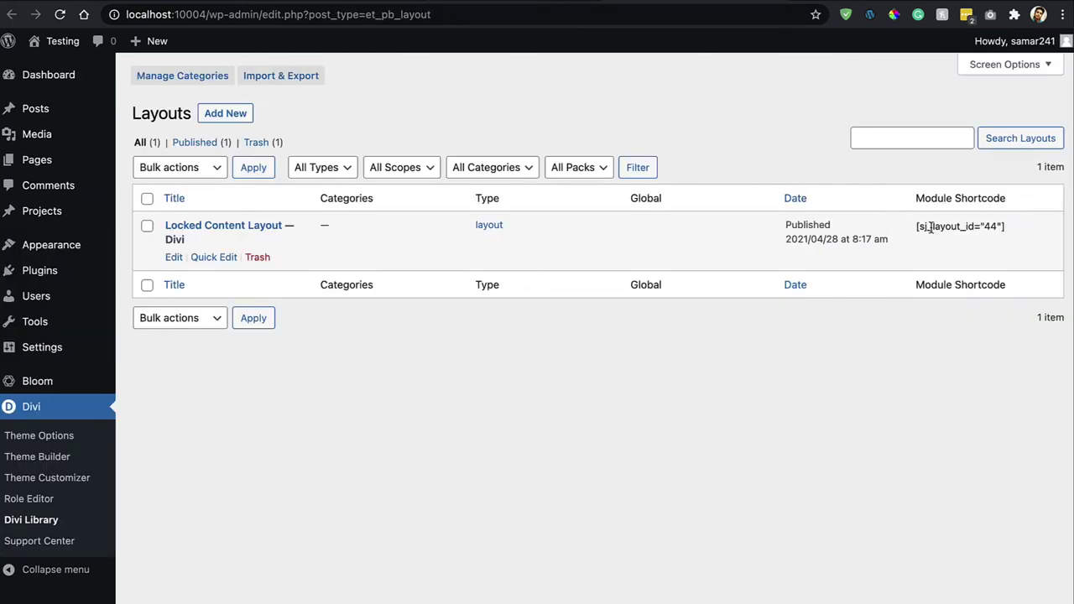
{"action": "triple_click", "coordinate": [948, 225]}
{"action": "triple_click", "coordinate": [973, 229]}
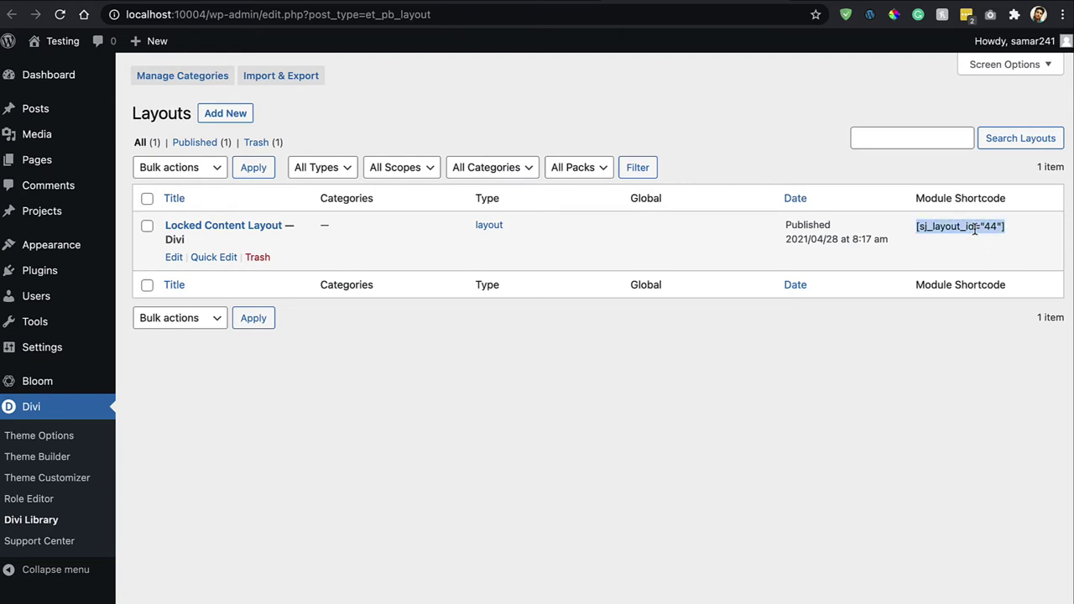
{"action": "left_click", "coordinate": [960, 249]}
{"action": "triple_click", "coordinate": [950, 224]}
{"action": "left_click", "coordinate": [221, 379]}
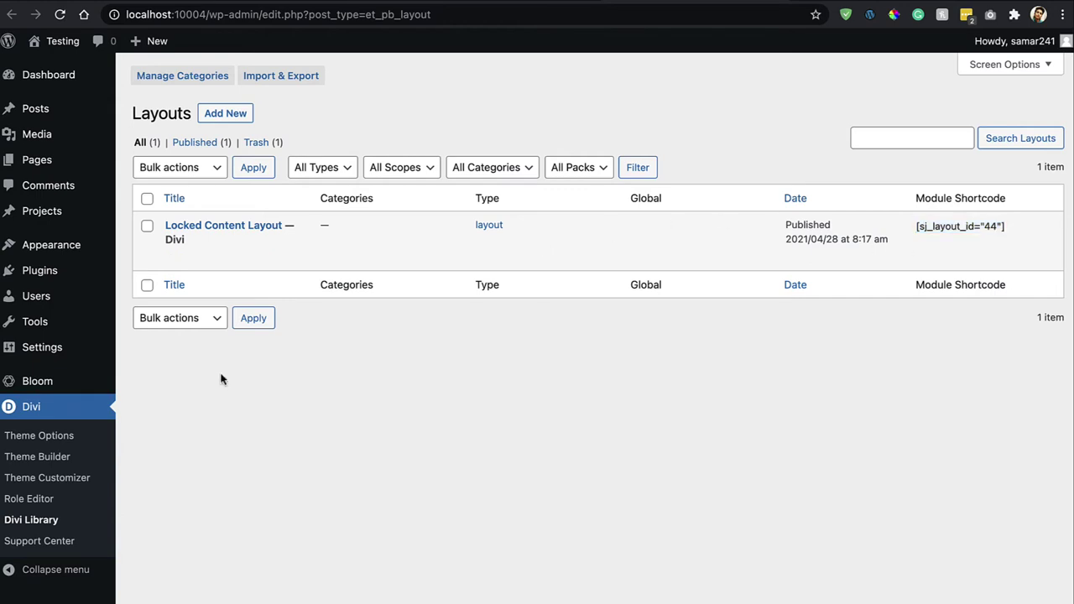
Create a new Bloom Locked Content optin and name it 'Locked Content'.
{"action": "mouse_move", "coordinate": [98, 376]}
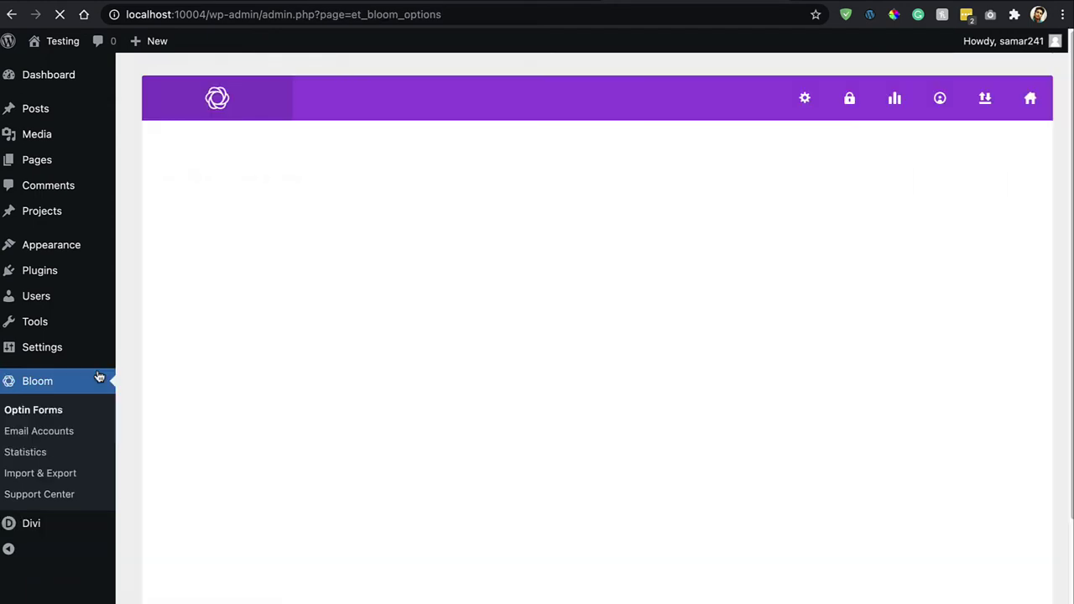
{"action": "left_click", "coordinate": [975, 182]}
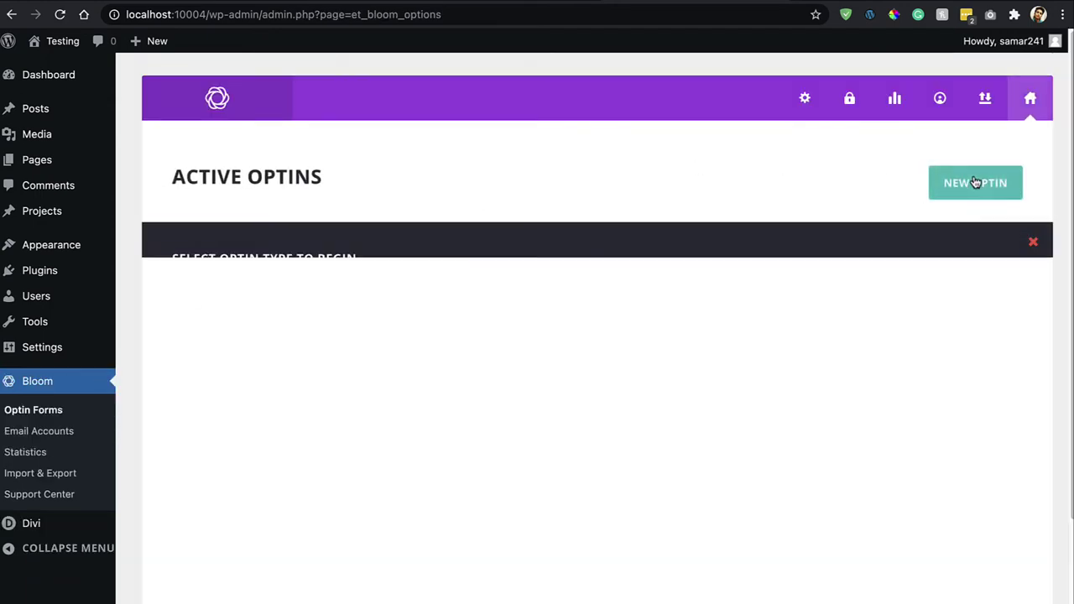
{"action": "left_click", "coordinate": [802, 332]}
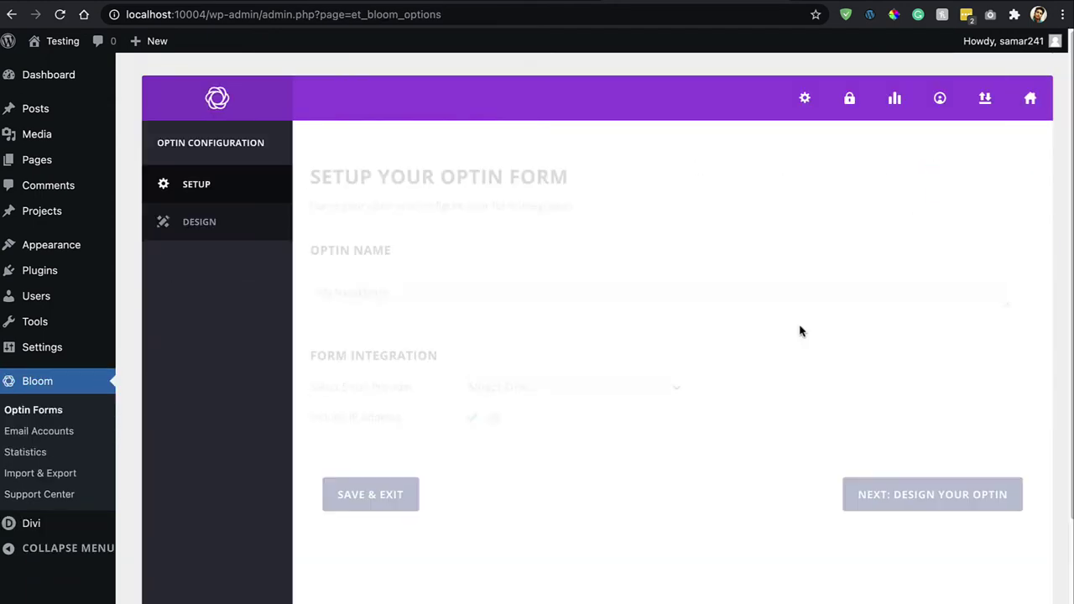
{"action": "triple_click", "coordinate": [507, 300]}
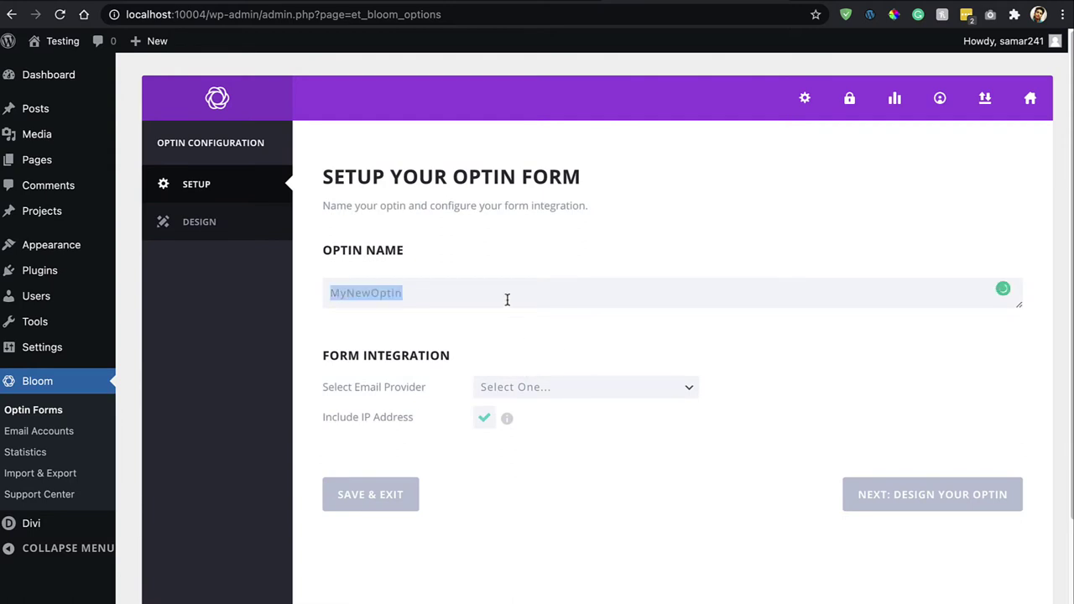
{"action": "type", "text": "Locked Content"}
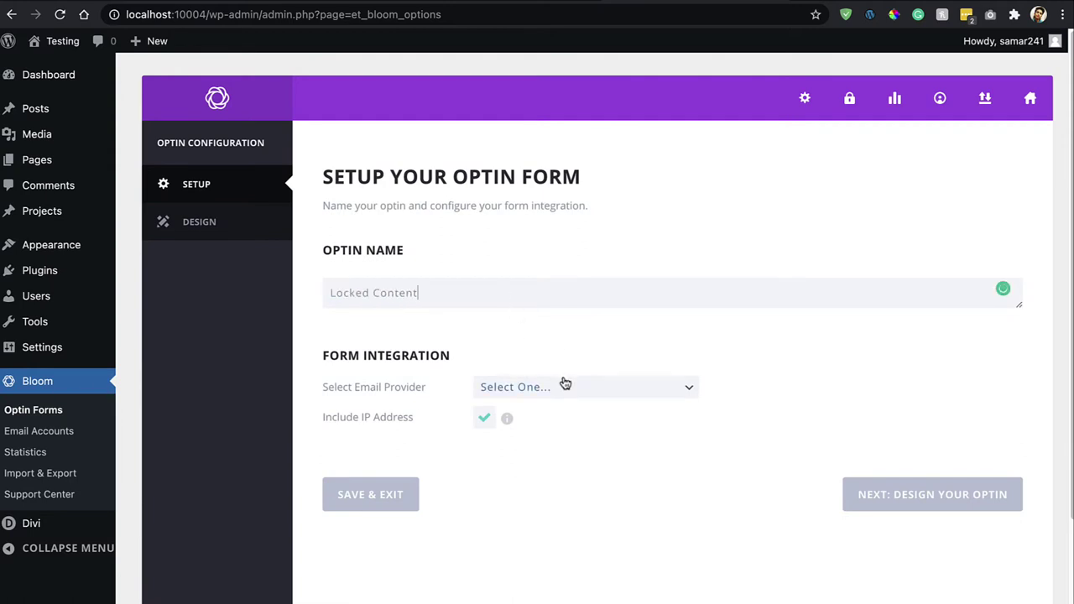
Connect the optin to MailChimp with the connected account and subscriber list, then proceed to templates.
{"action": "left_click", "coordinate": [564, 384]}
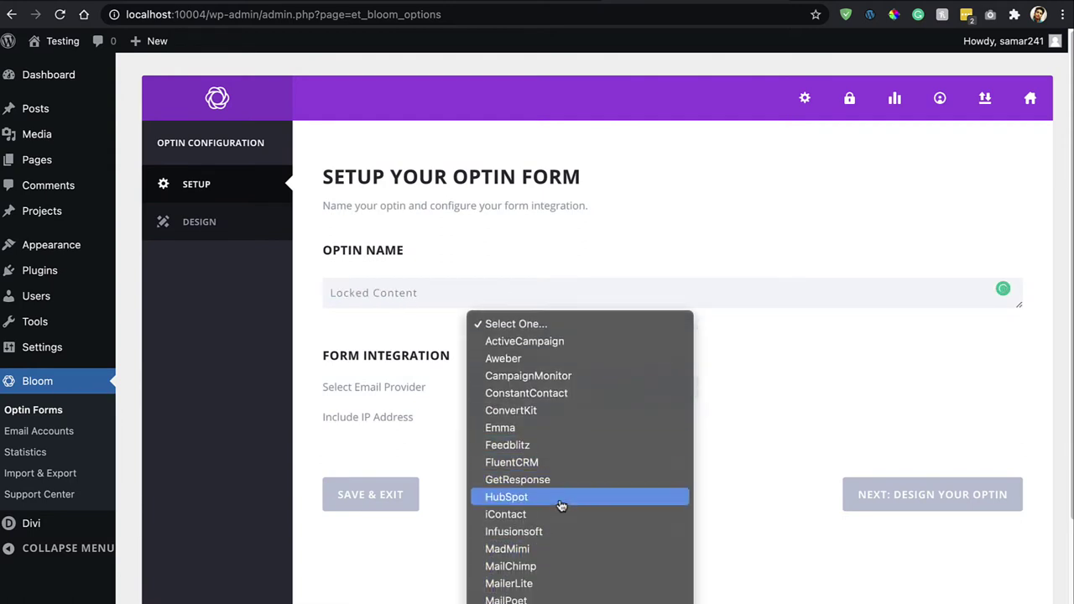
{"action": "left_click", "coordinate": [547, 533]}
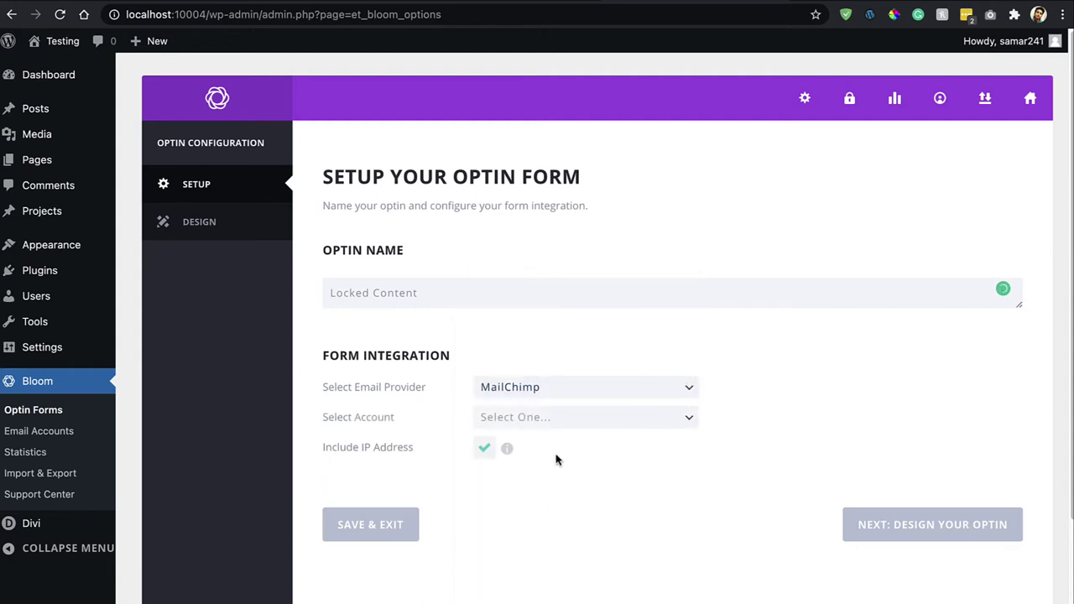
{"action": "left_click", "coordinate": [573, 425]}
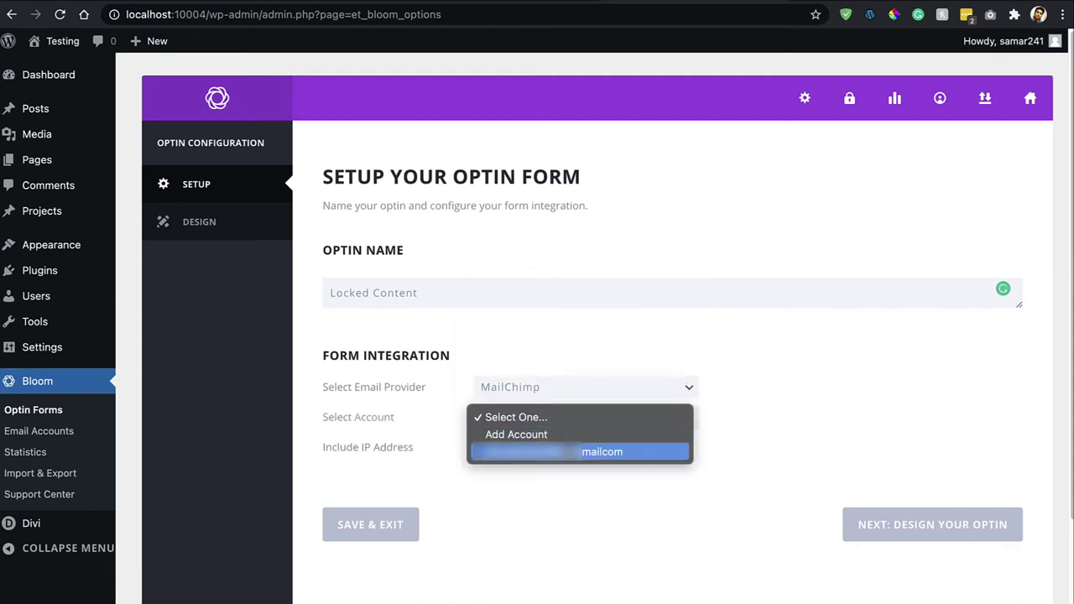
{"action": "left_click", "coordinate": [566, 447]}
{"action": "left_click", "coordinate": [551, 448]}
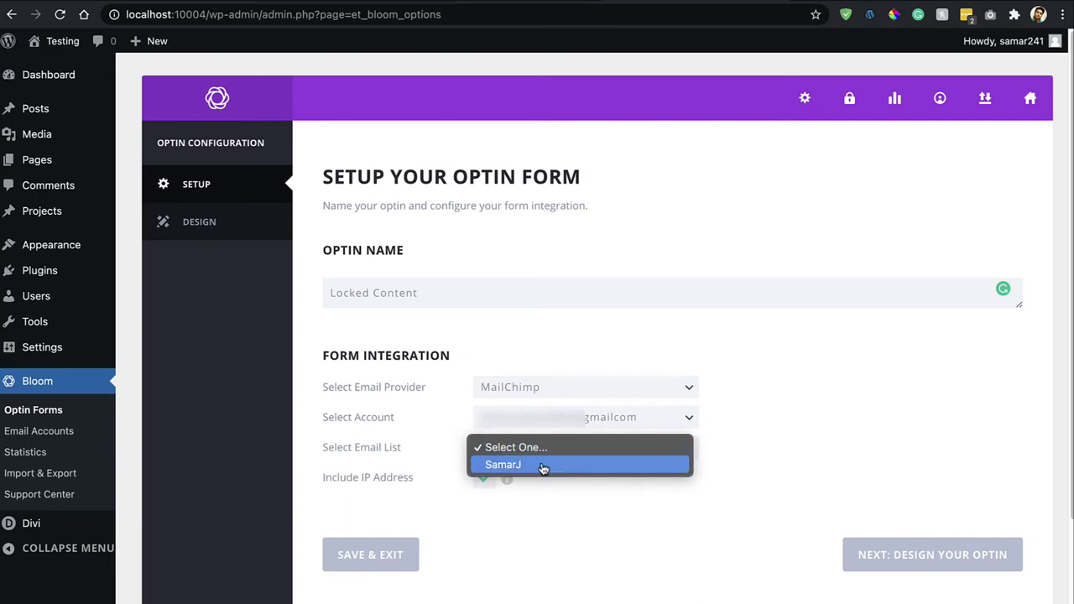
{"action": "left_click", "coordinate": [547, 467]}
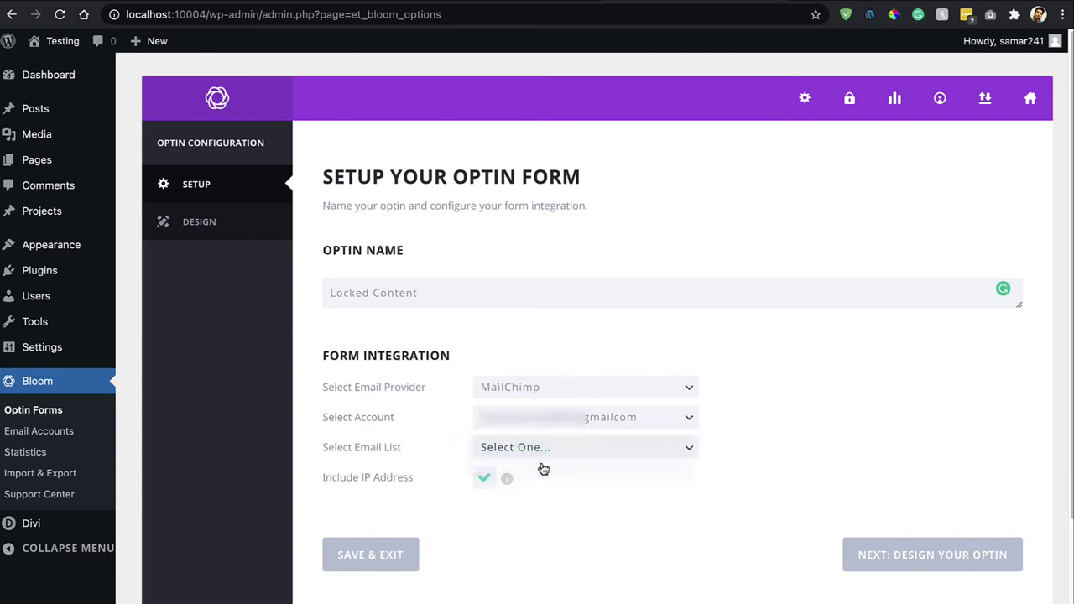
{"action": "left_click", "coordinate": [956, 556]}
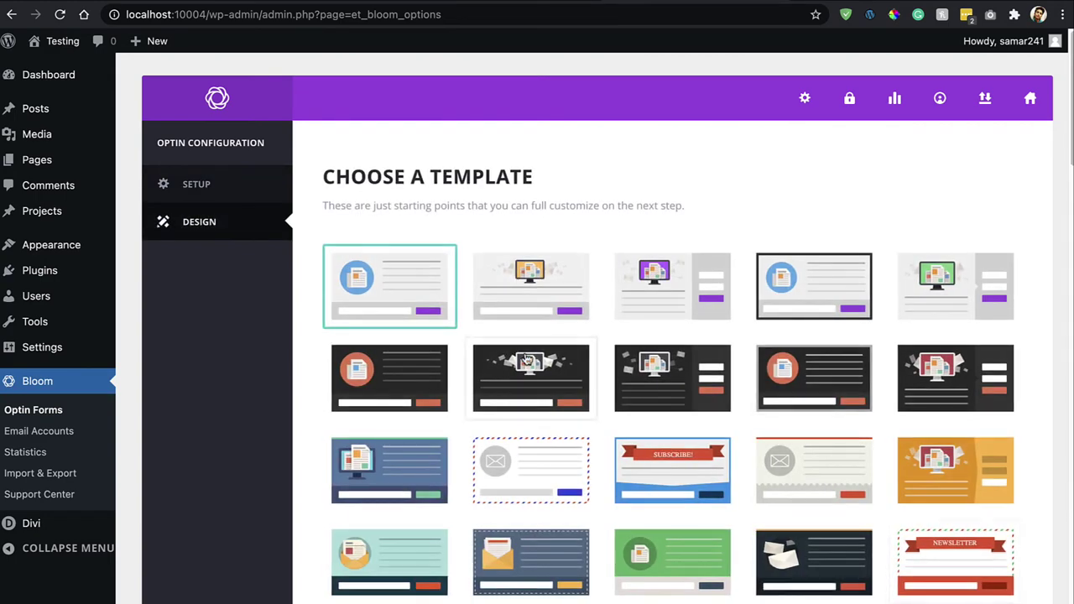
{"action": "scroll", "coordinate": [526, 359], "scroll_direction": "down", "scroll_amount": 10}
{"action": "scroll", "coordinate": [526, 359], "scroll_direction": "down", "scroll_amount": 7}
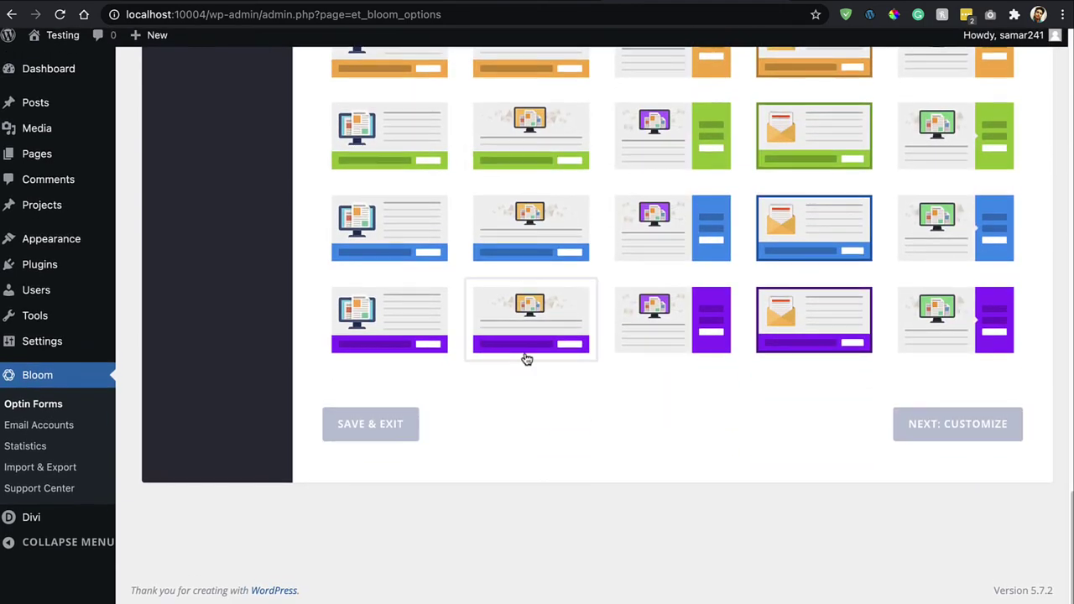
{"action": "scroll", "coordinate": [526, 359], "scroll_direction": "up", "scroll_amount": 15}
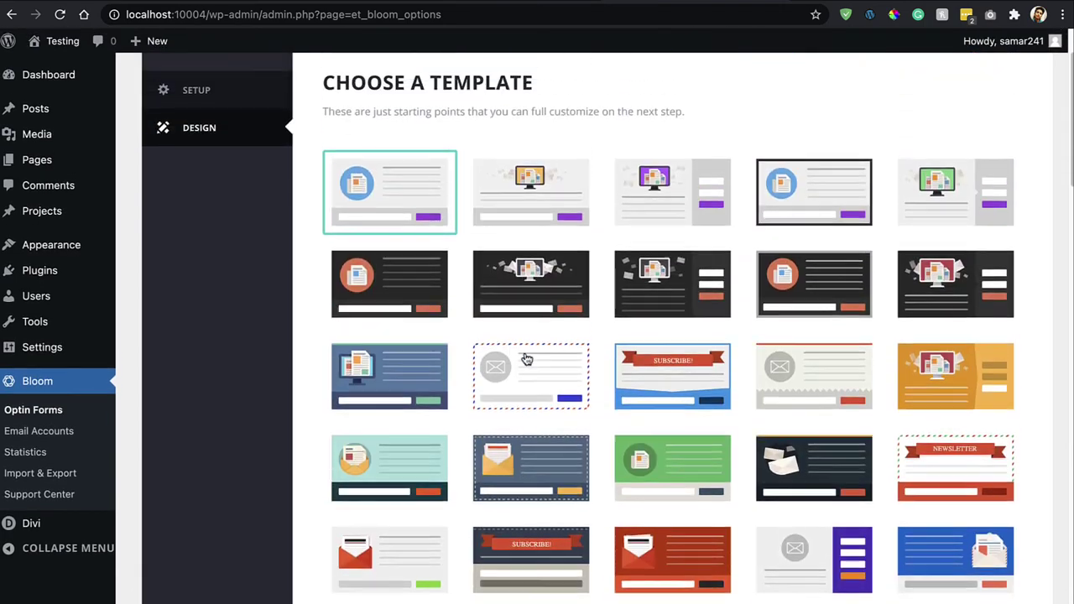
{"action": "scroll", "coordinate": [834, 207], "scroll_direction": "down", "scroll_amount": 15}
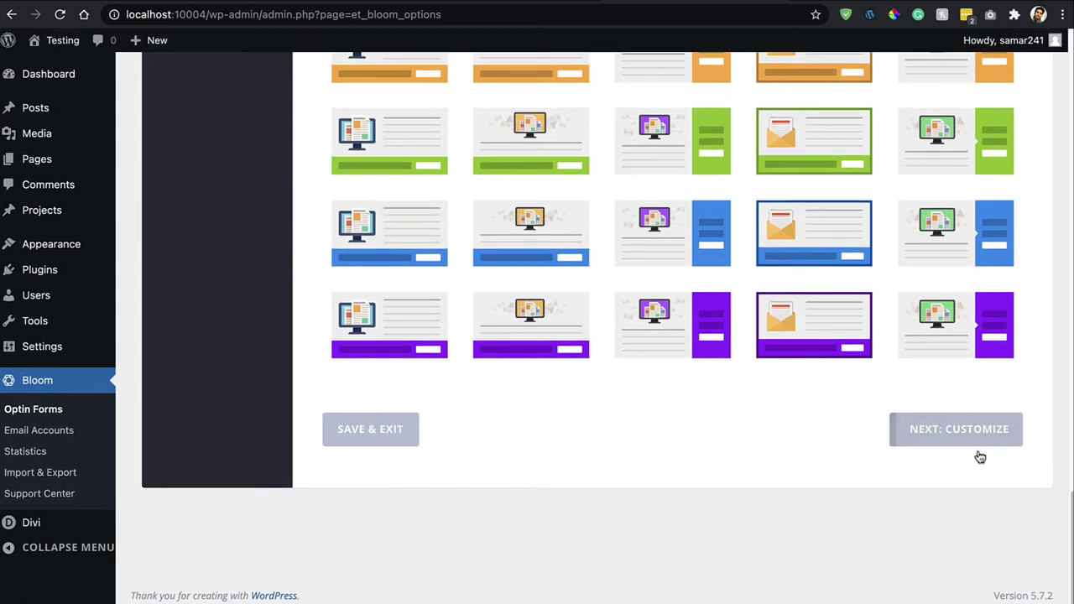
{"action": "left_click", "coordinate": [980, 435]}
{"action": "scroll", "coordinate": [980, 434], "scroll_direction": "down", "scroll_amount": 9}
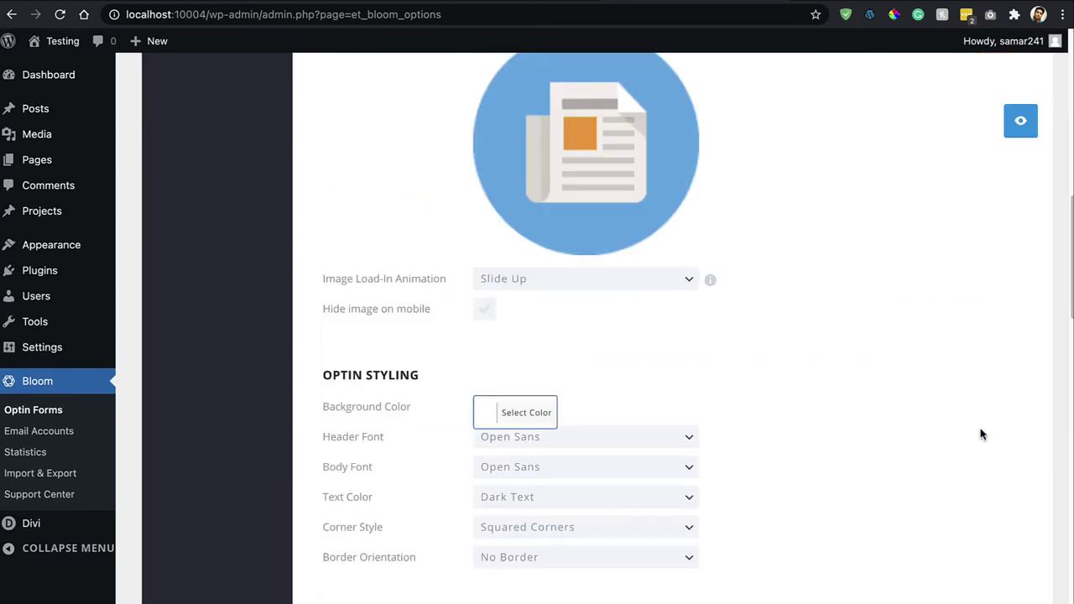
{"action": "scroll", "coordinate": [982, 434], "scroll_direction": "up", "scroll_amount": 4}
{"action": "scroll", "coordinate": [981, 434], "scroll_direction": "up", "scroll_amount": 5}
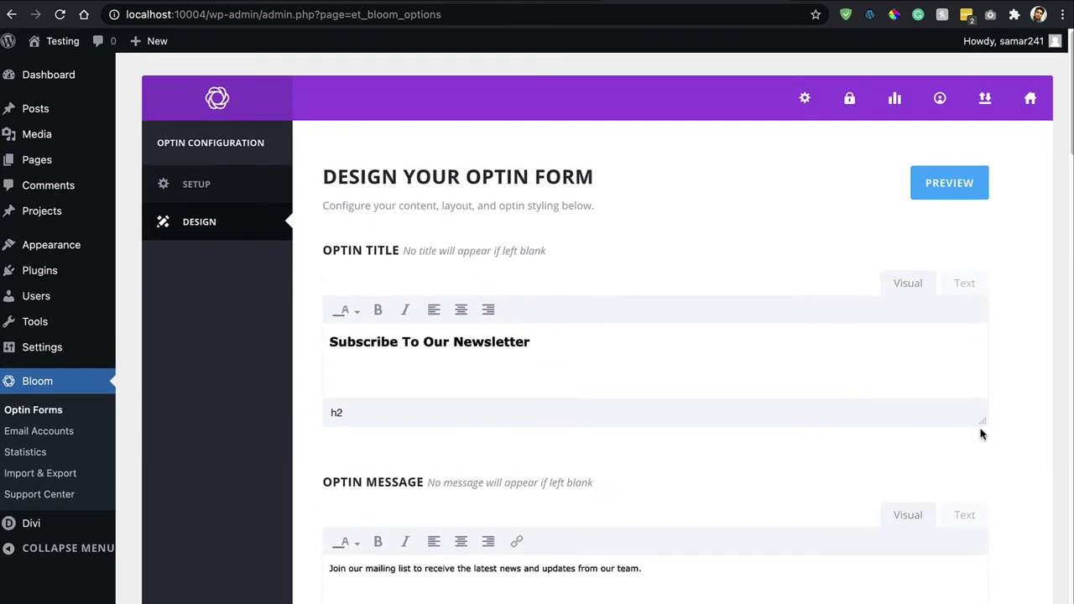
{"action": "scroll", "coordinate": [982, 434], "scroll_direction": "down", "scroll_amount": 12}
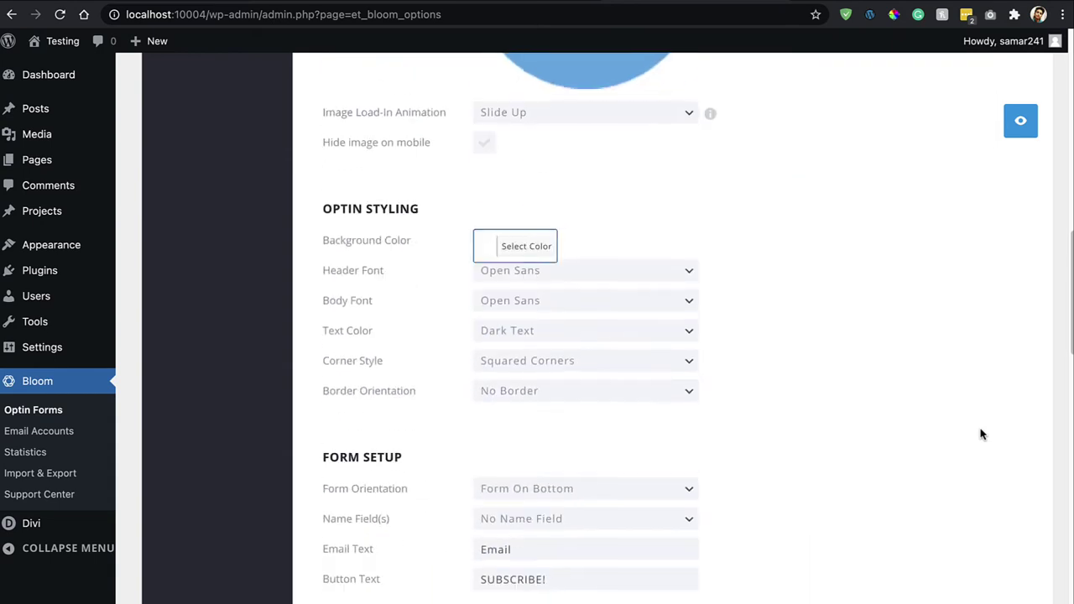
{"action": "scroll", "coordinate": [982, 434], "scroll_direction": "down", "scroll_amount": 10}
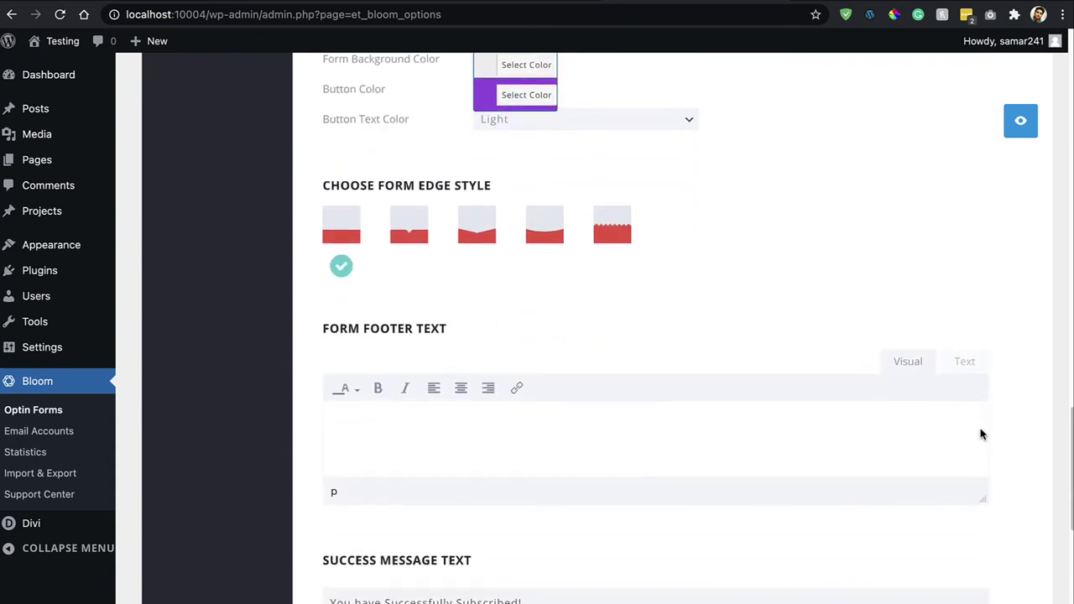
{"action": "scroll", "coordinate": [981, 434], "scroll_direction": "down", "scroll_amount": 3}
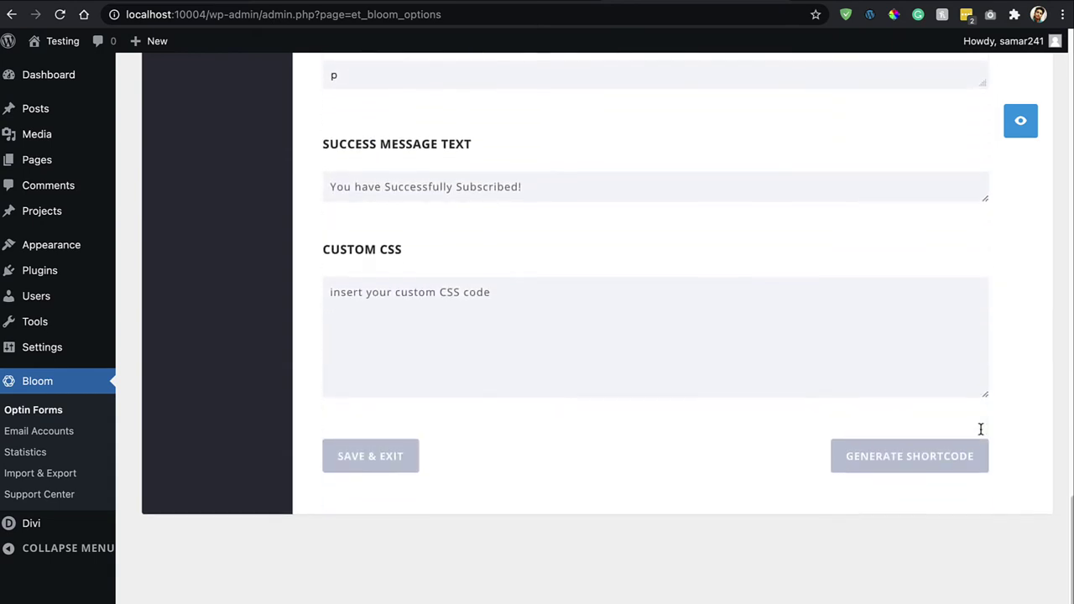
Generate and copy the optin's locked-content shortcode, then Save & Exit to Active Optins.
{"action": "left_click", "coordinate": [939, 453]}
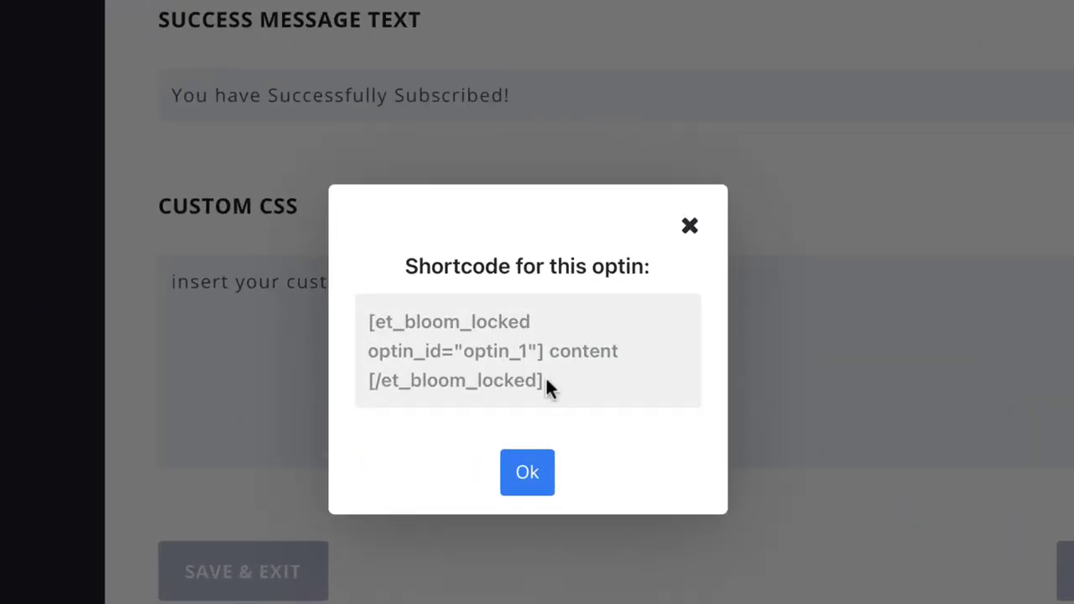
{"action": "left_click_drag", "start_coordinate": [545, 363], "coordinate": [359, 323]}
{"action": "key", "text": "ctrl+c"}
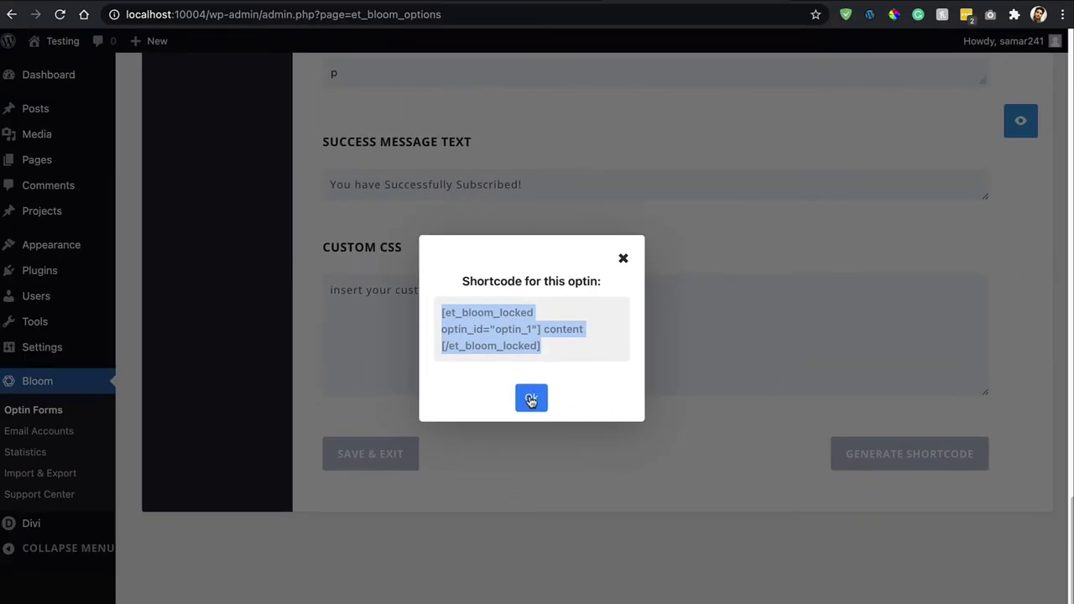
{"action": "left_click", "coordinate": [531, 401]}
{"action": "left_click", "coordinate": [355, 455]}
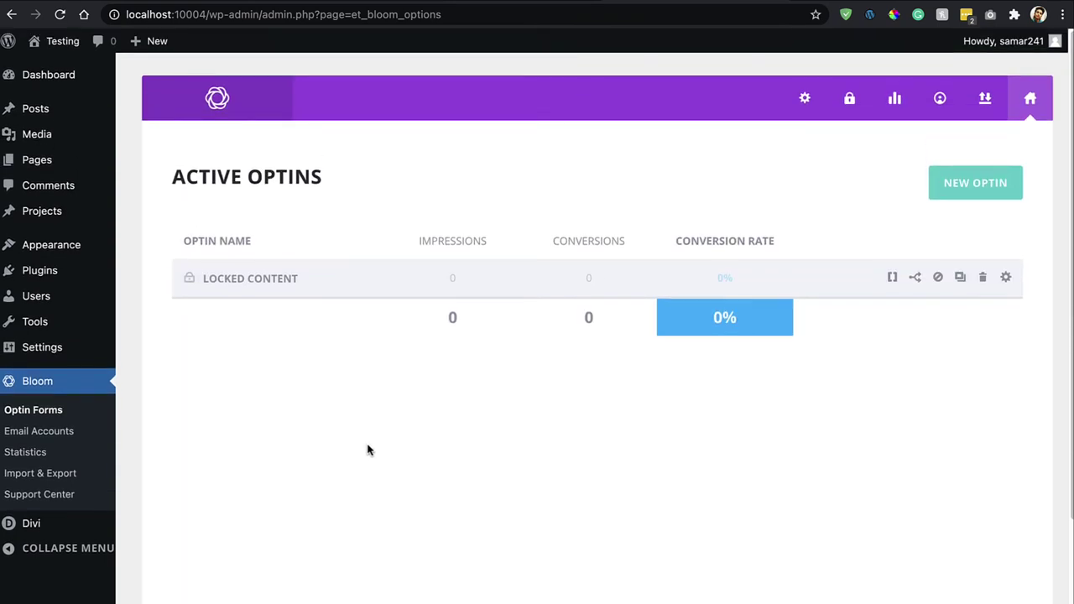
Start a new page built from scratch with a single-column row.
{"action": "mouse_move", "coordinate": [88, 161]}
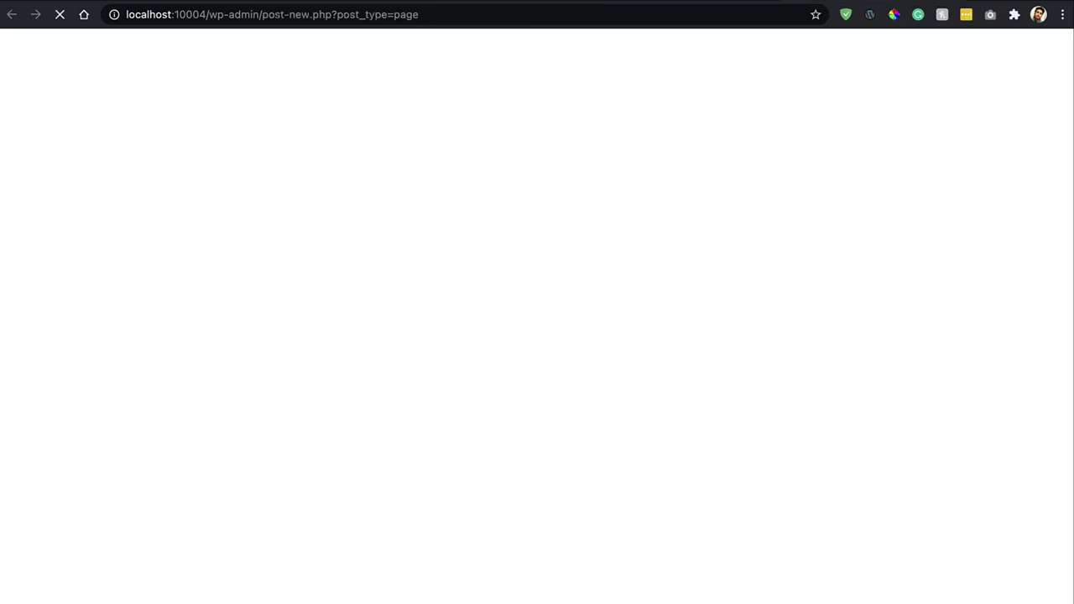
{"action": "left_click", "coordinate": [375, 348]}
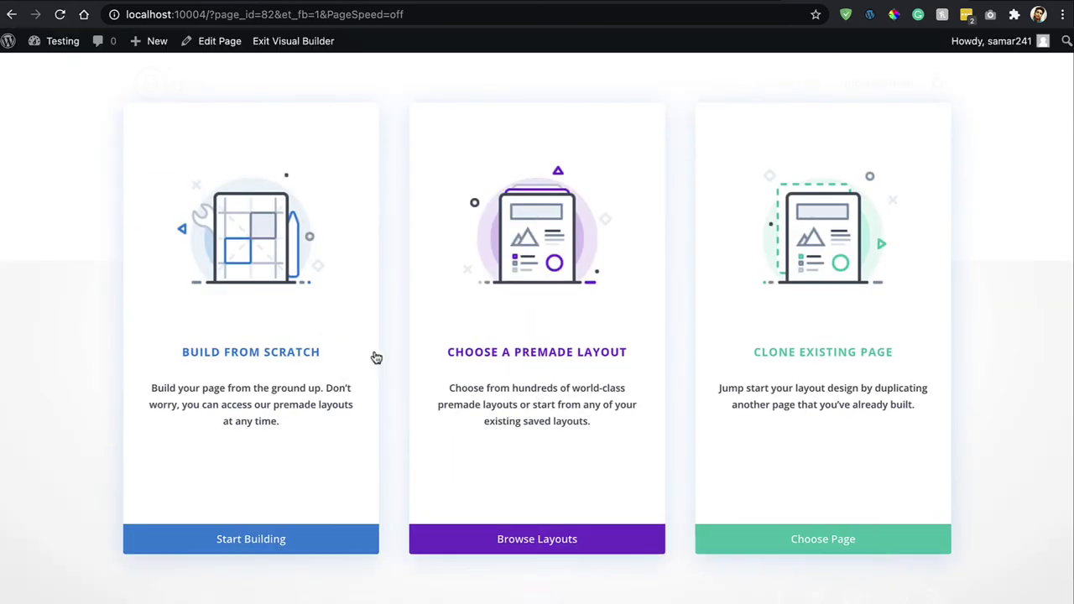
{"action": "left_click", "coordinate": [319, 350]}
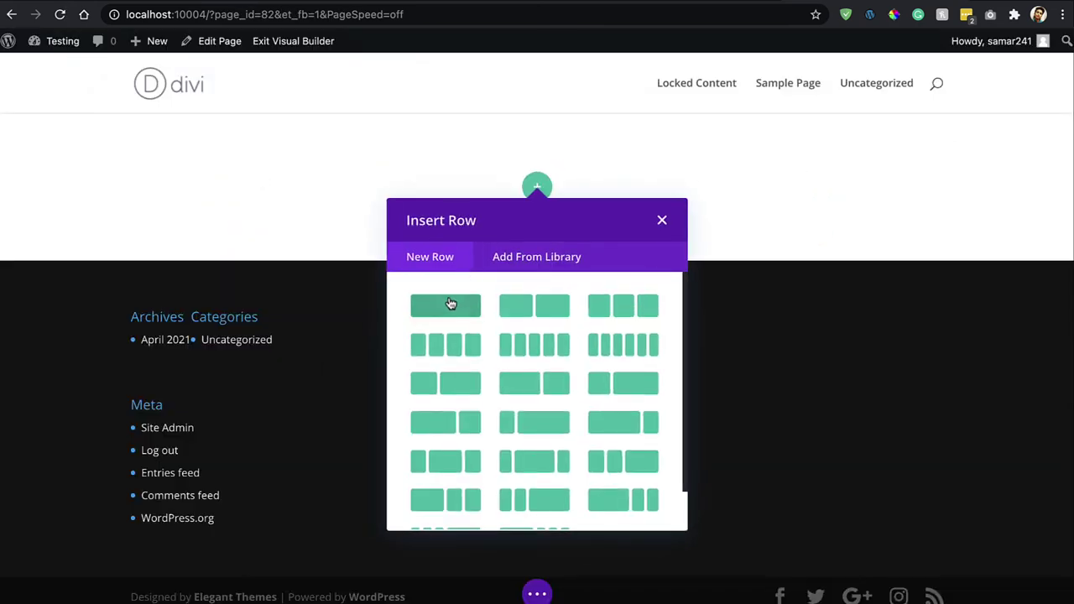
{"action": "left_click", "coordinate": [448, 304]}
Add a Text module whose body is the pasted locked-content shortcode, then return to the Bloom admin tab.
{"action": "type", "text": "text"}
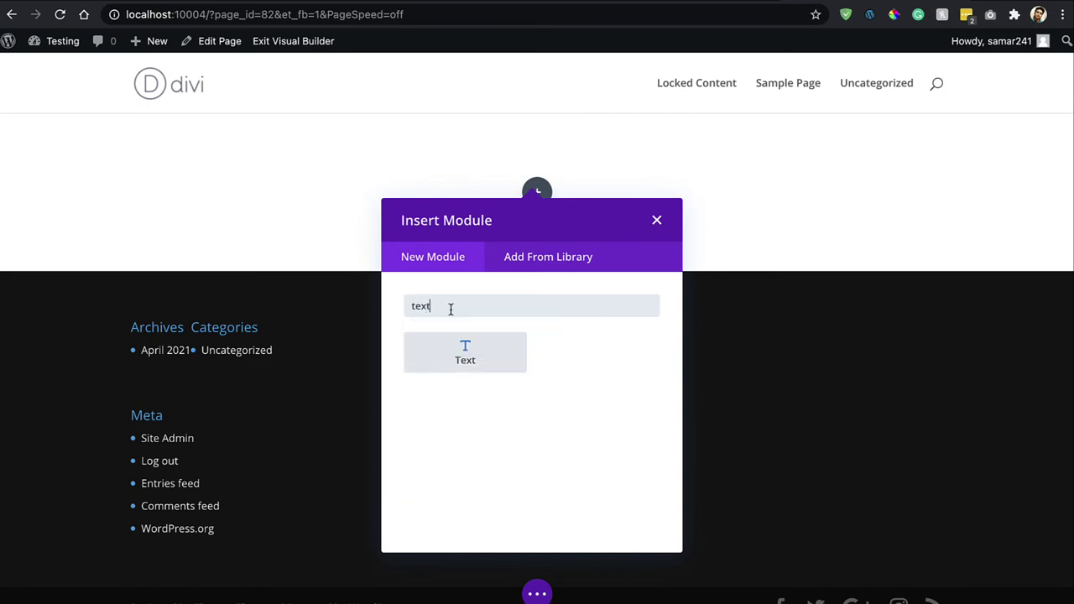
{"action": "left_click", "coordinate": [464, 353]}
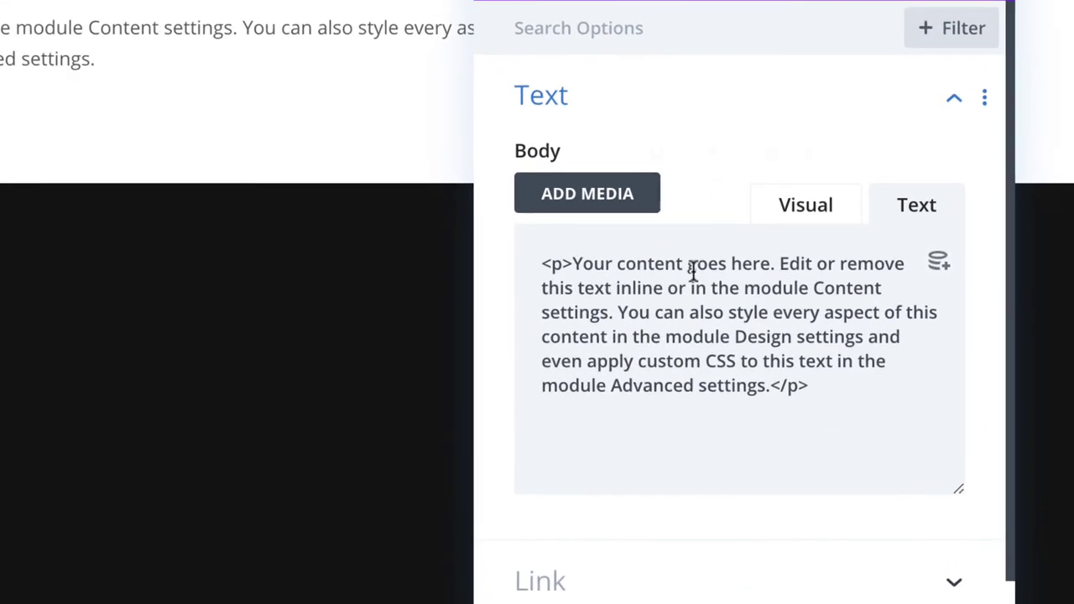
{"action": "key", "text": "ctrl+a"}
{"action": "key", "text": "ctrl+v"}
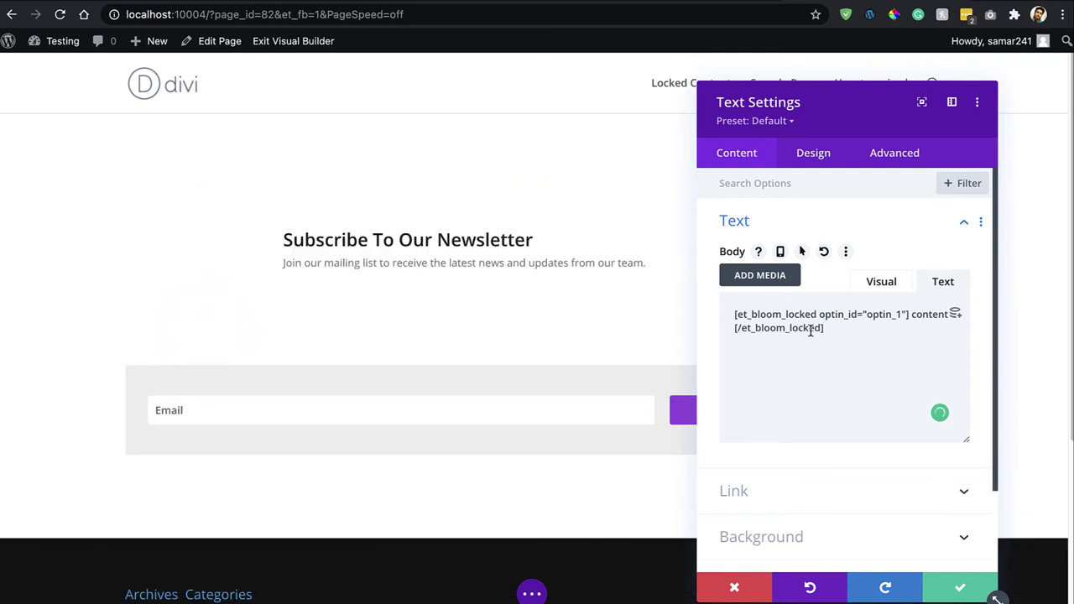
{"action": "left_click_drag", "start_coordinate": [868, 100], "coordinate": [896, 129]}
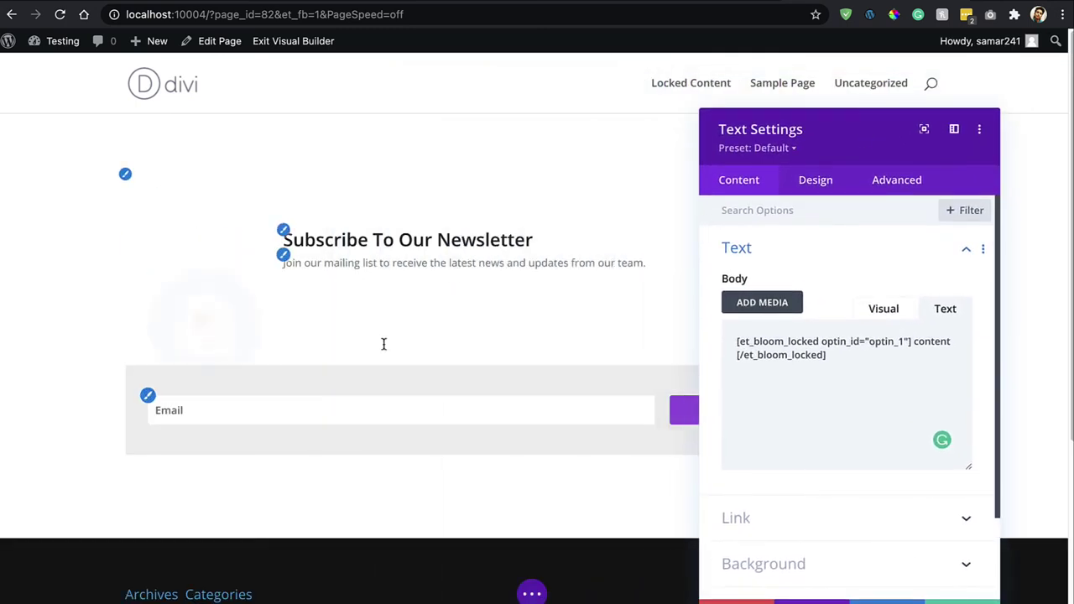
{"action": "left_click", "coordinate": [671, 14]}
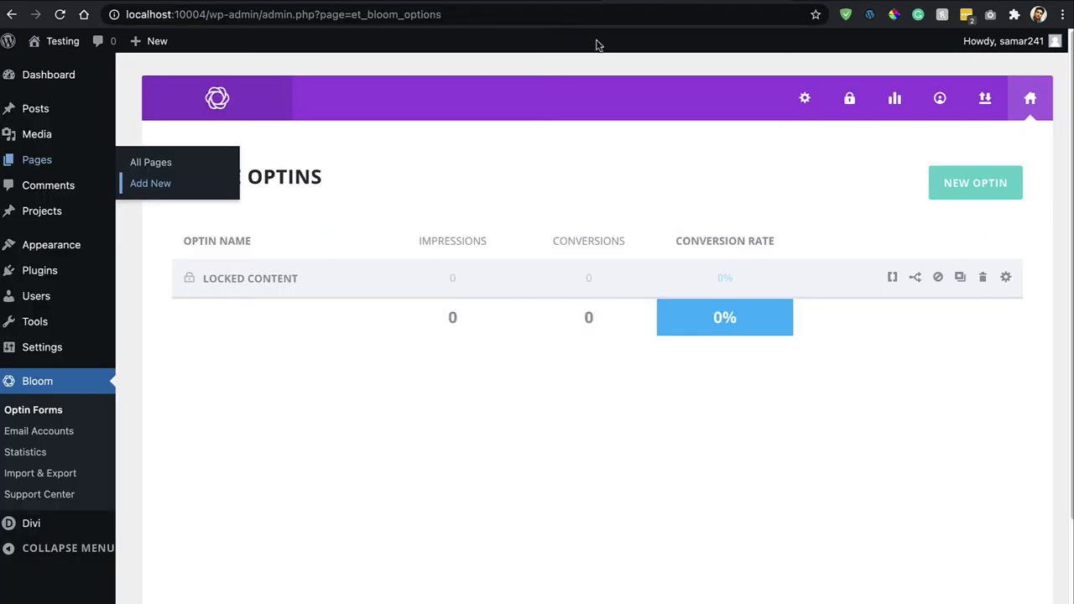
{"action": "scroll", "coordinate": [208, 331], "scroll_direction": "down", "scroll_amount": 1}
Paste Divi Library's [sj_layout_id="44"] over 'content' in the locked shortcode and delete the empty line.
{"action": "mouse_move", "coordinate": [84, 521]}
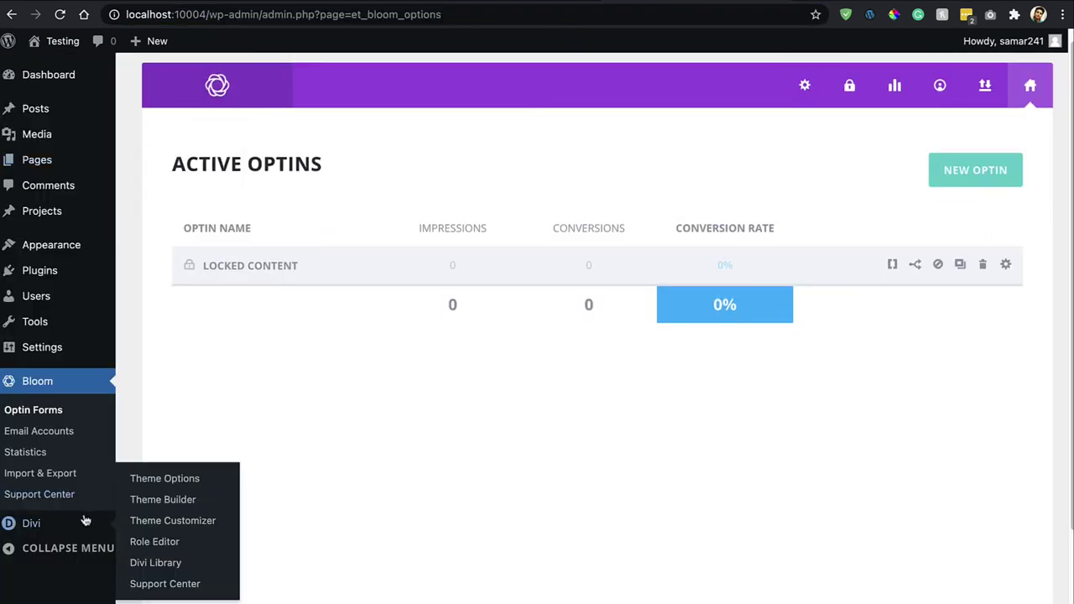
{"action": "left_click", "coordinate": [163, 548]}
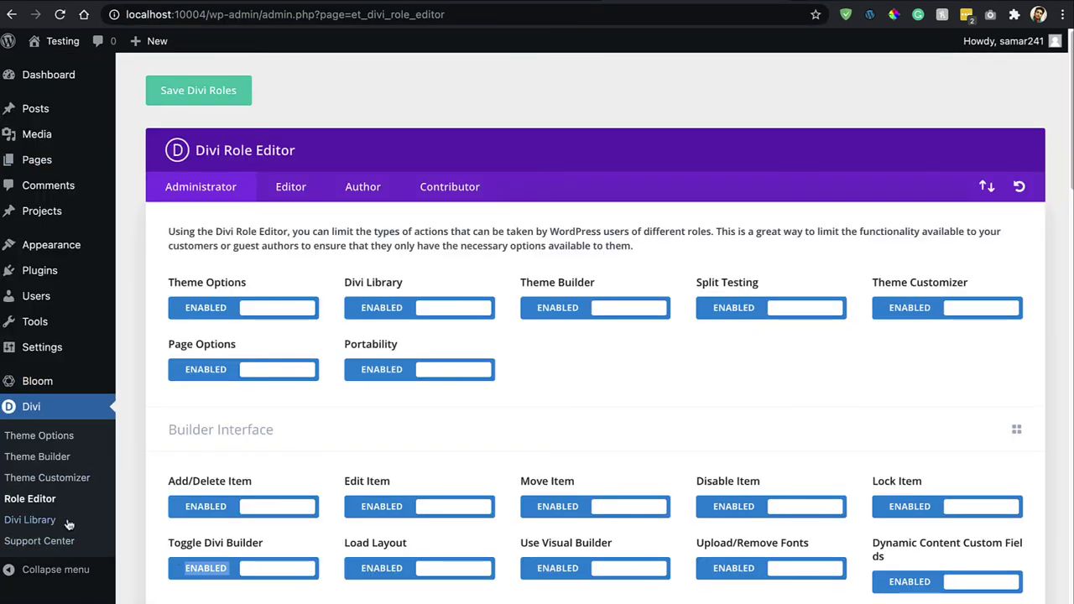
{"action": "left_click", "coordinate": [68, 522]}
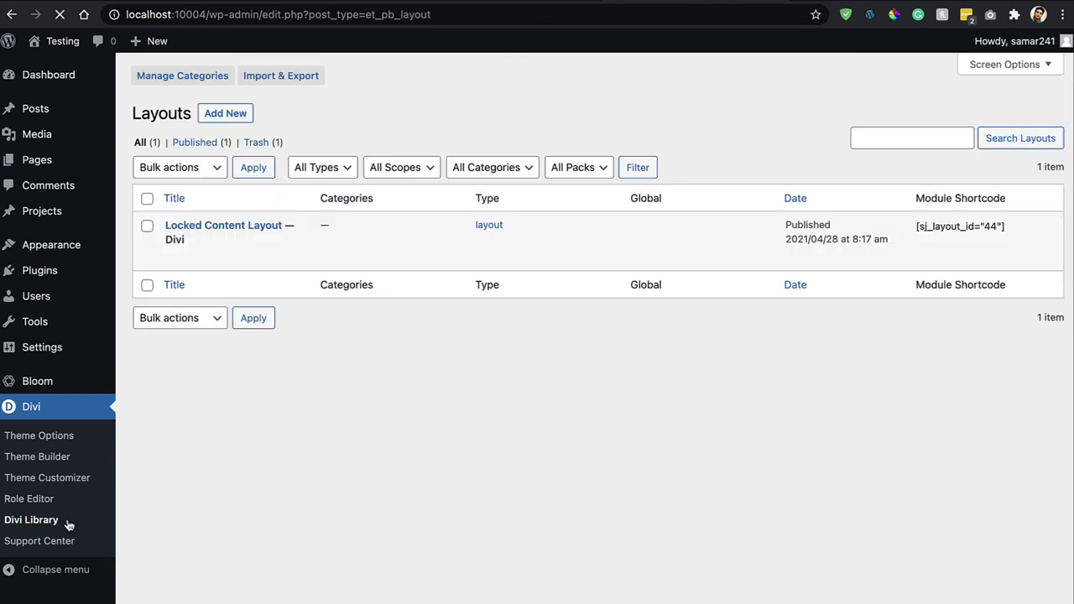
{"action": "triple_click", "coordinate": [975, 237]}
{"action": "key", "text": "ctrl+c"}
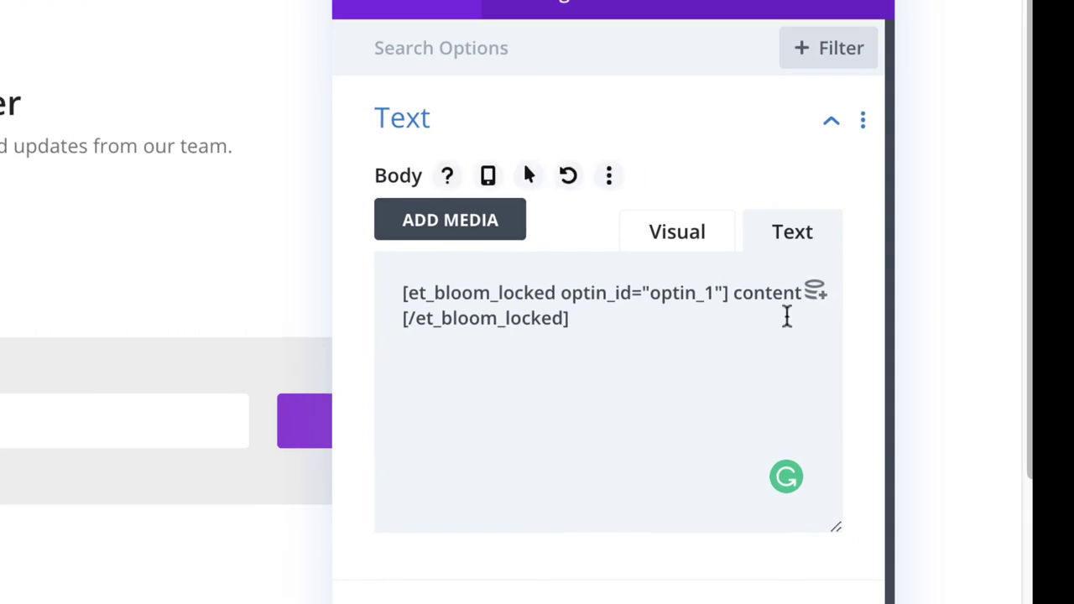
{"action": "double_click", "coordinate": [761, 294]}
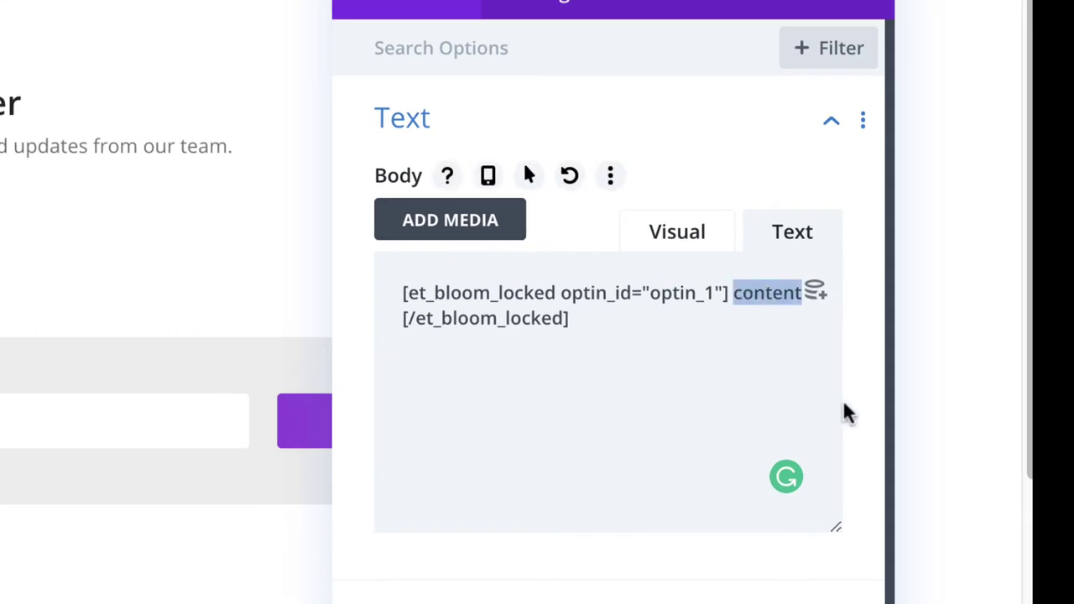
{"action": "key", "text": "ctrl+v"}
{"action": "left_click", "coordinate": [551, 349]}
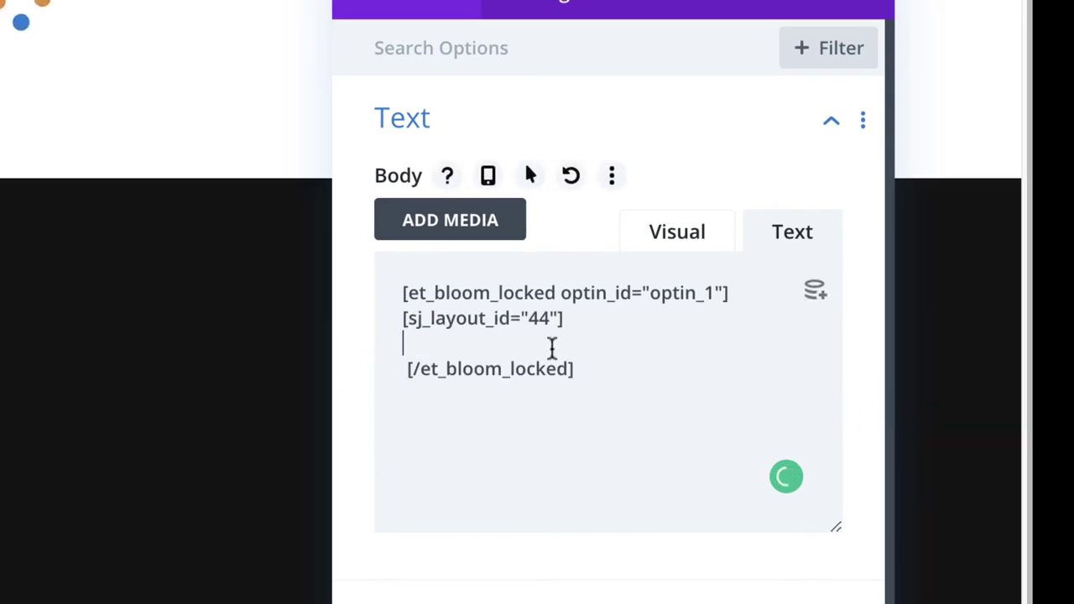
{"action": "key", "text": "Delete"}
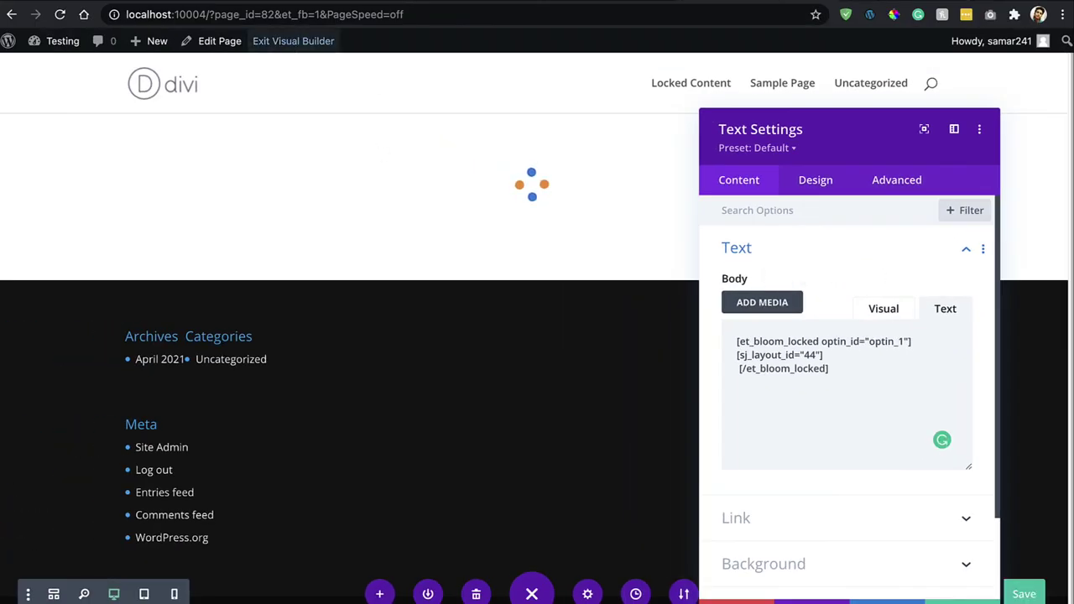
Save the Test page, then subscribe with an email address to reveal the four download items.
{"action": "left_click", "coordinate": [293, 40]}
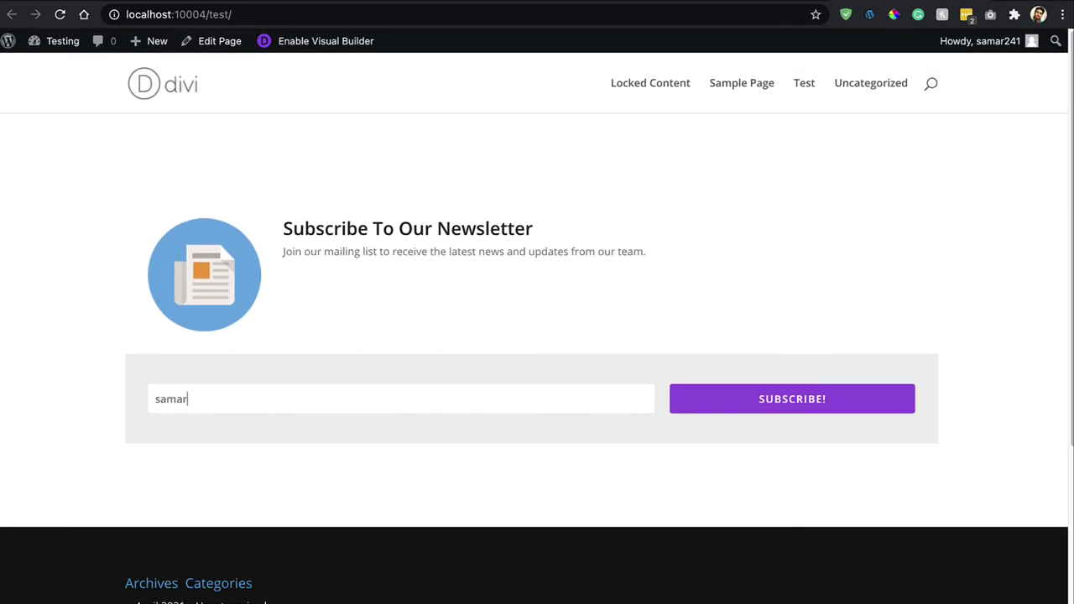
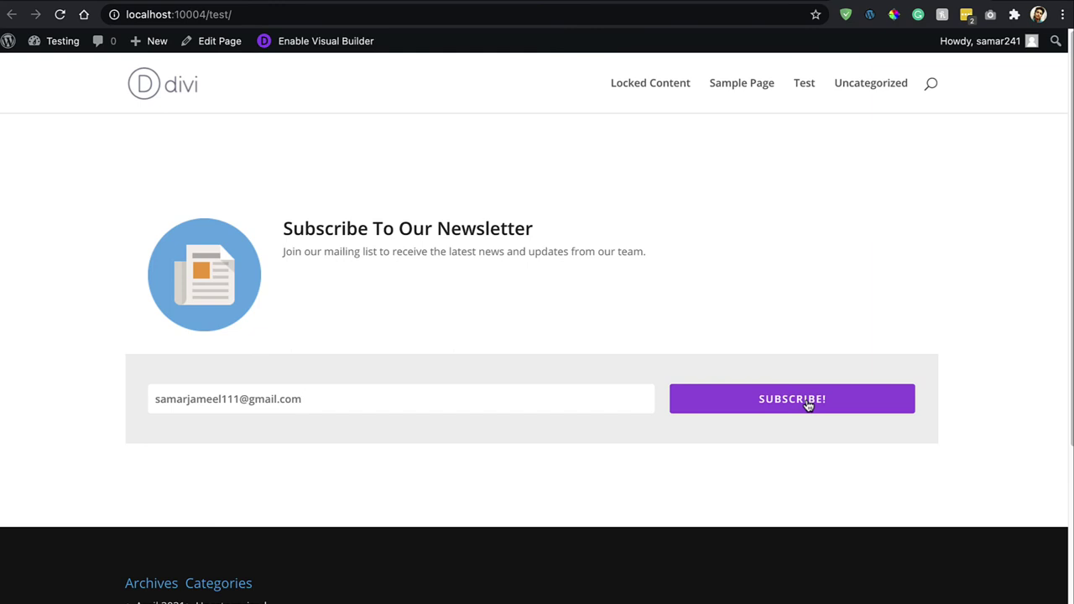
{"action": "left_click", "coordinate": [808, 401]}
{"action": "scroll", "coordinate": [839, 255], "scroll_direction": "down", "scroll_amount": 2}
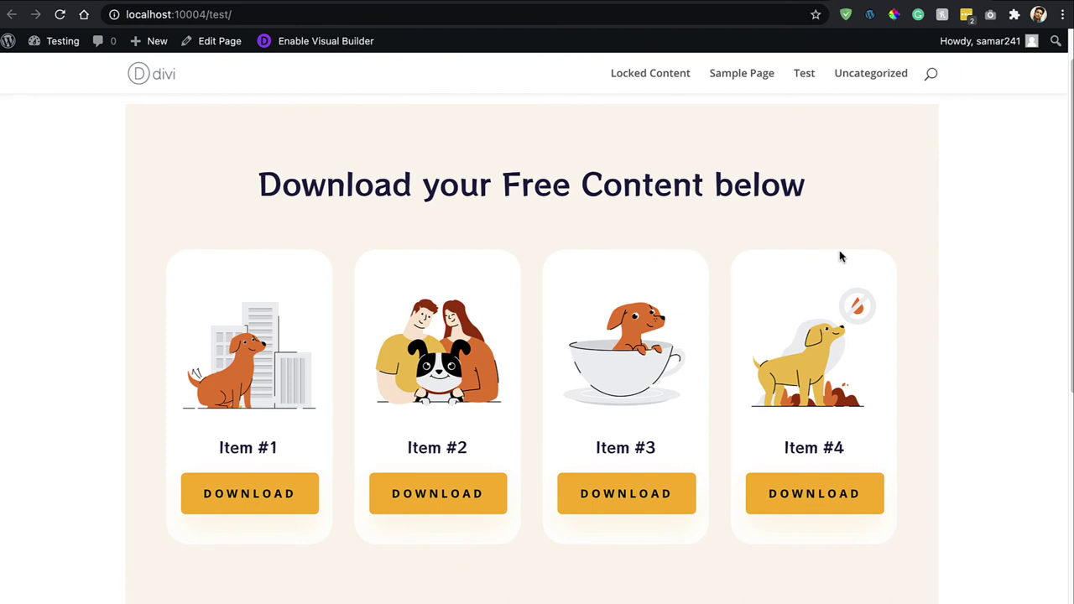
{"action": "scroll", "coordinate": [836, 263], "scroll_direction": "up", "scroll_amount": 2}
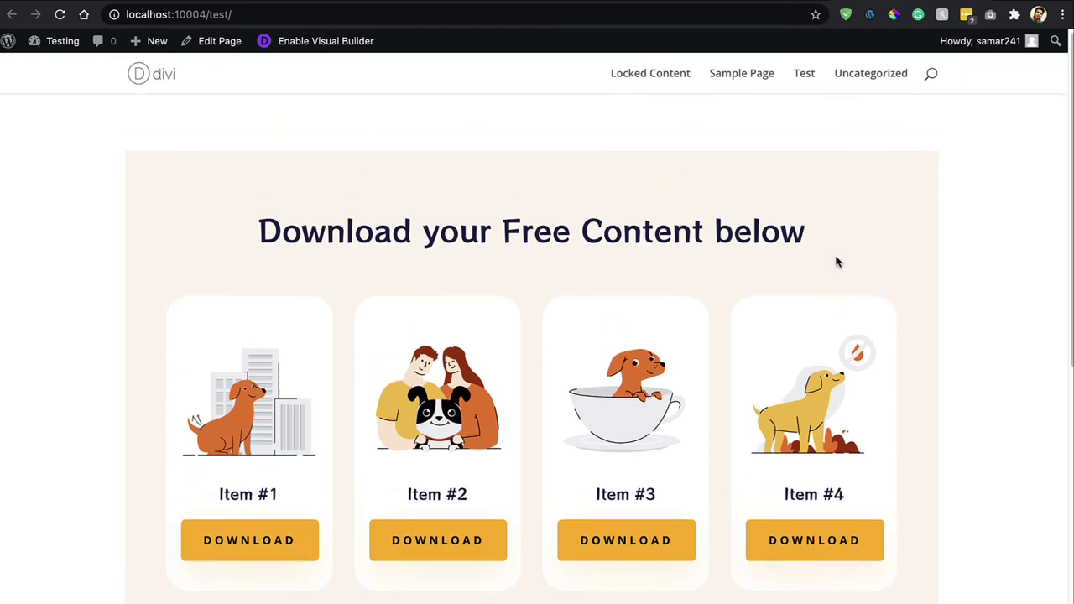
{"action": "scroll", "coordinate": [316, 297], "scroll_direction": "down", "scroll_amount": 2}
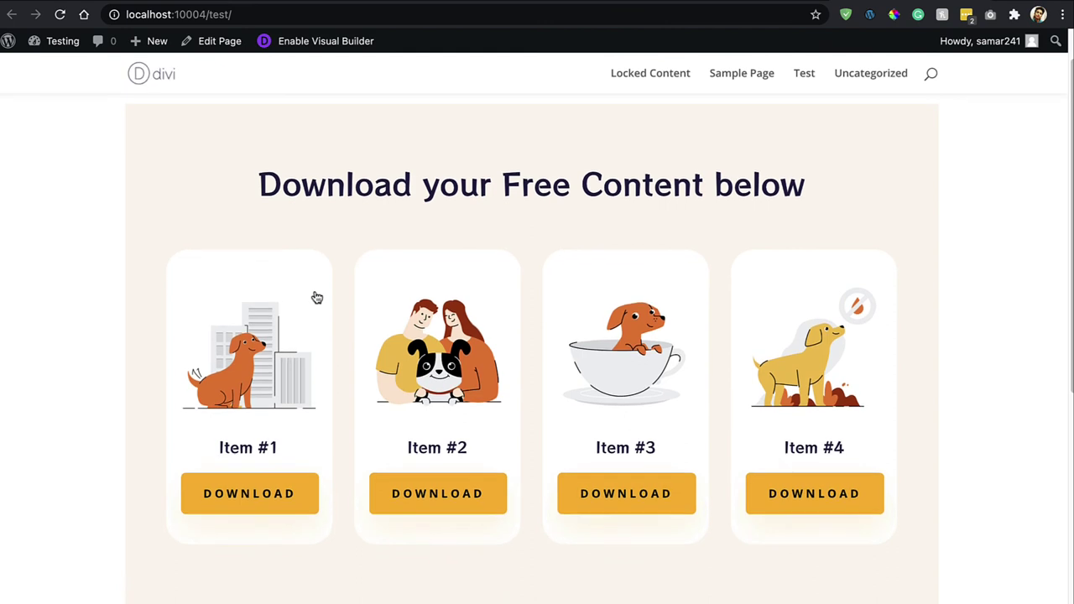